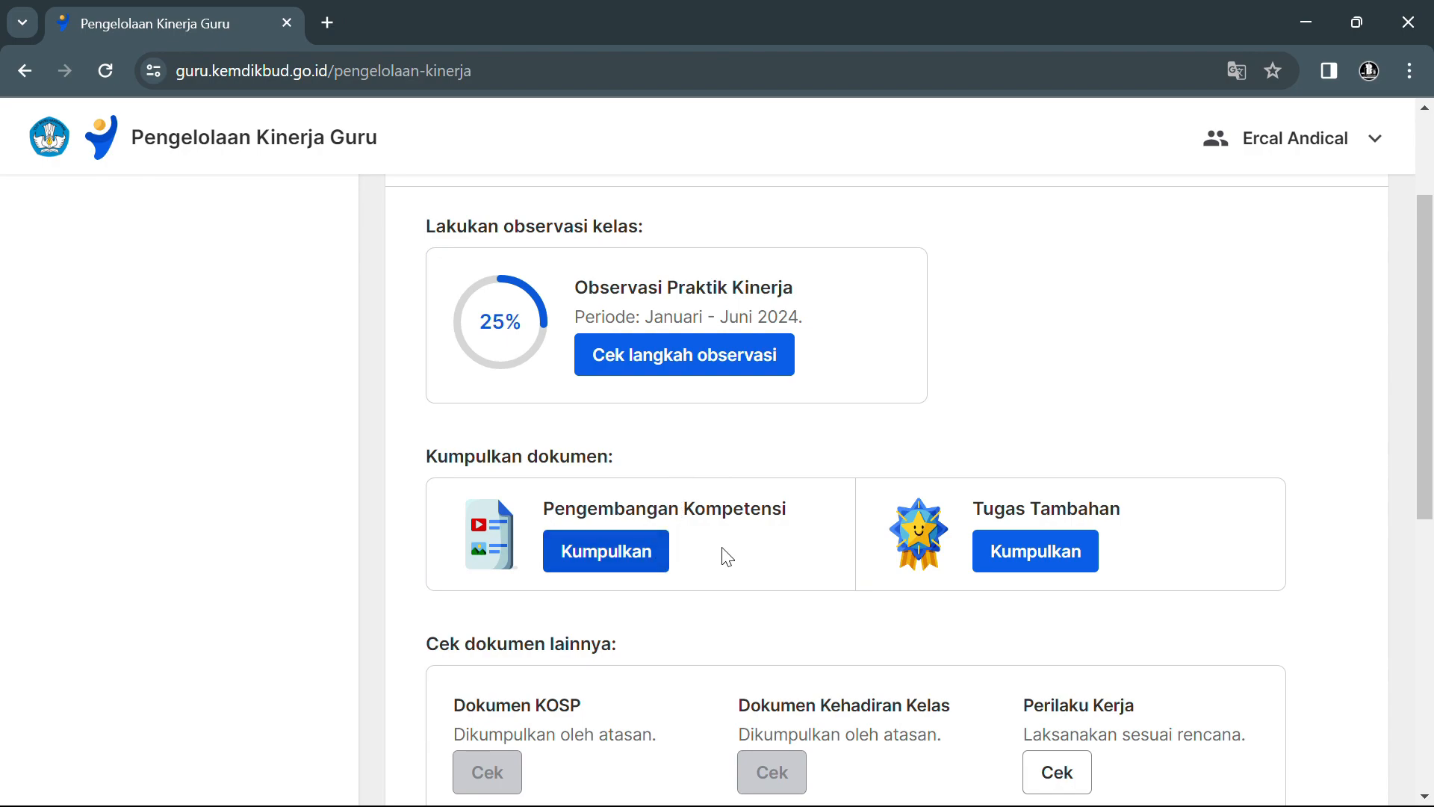
Step: Open the Pengembangan Kompetensi document collection page and review its progress table
{"action": "scroll", "coordinate": [755, 486], "scroll_direction": "up", "scroll_amount": 2}
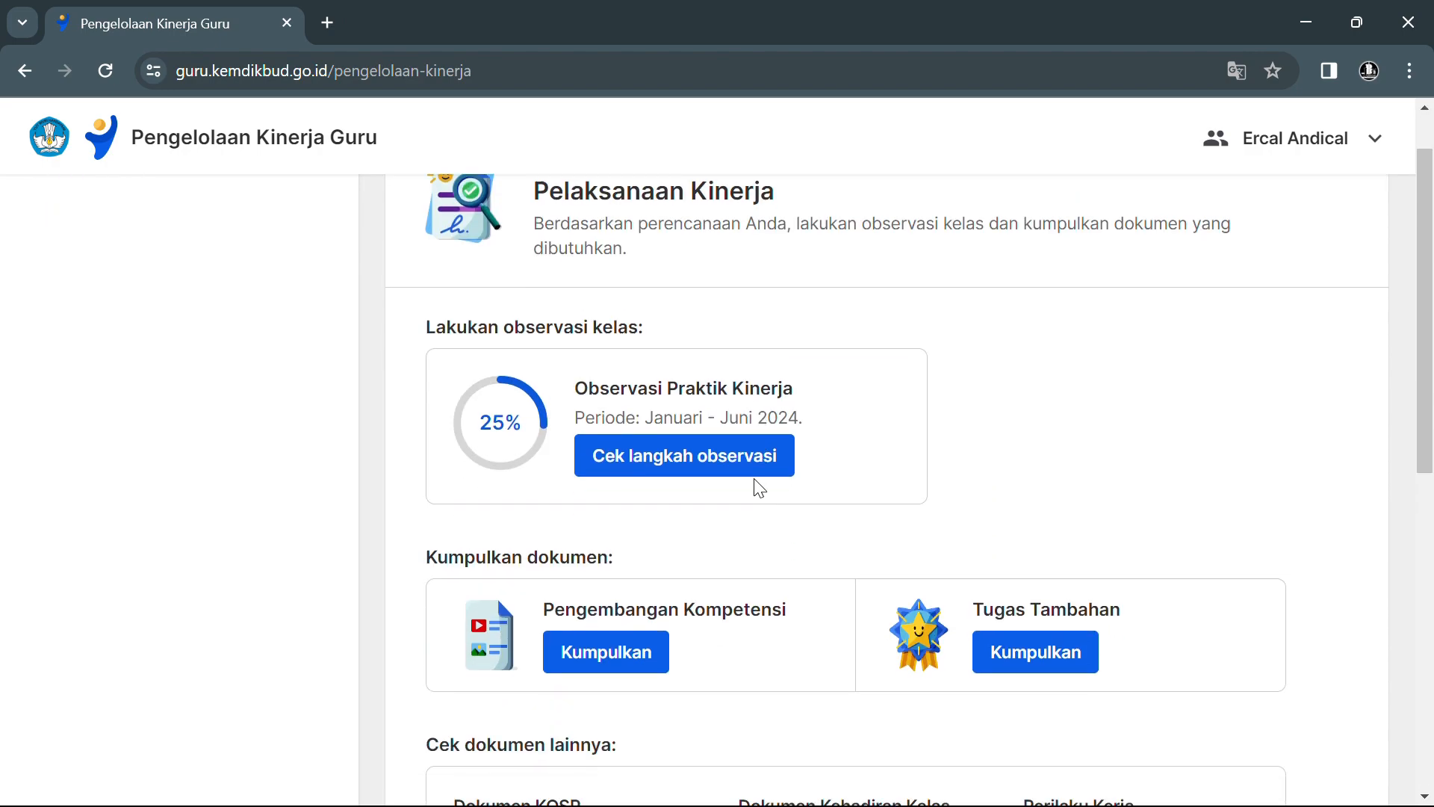
{"action": "scroll", "coordinate": [755, 486], "scroll_direction": "down", "scroll_amount": 1}
{"action": "left_click", "coordinate": [614, 632]}
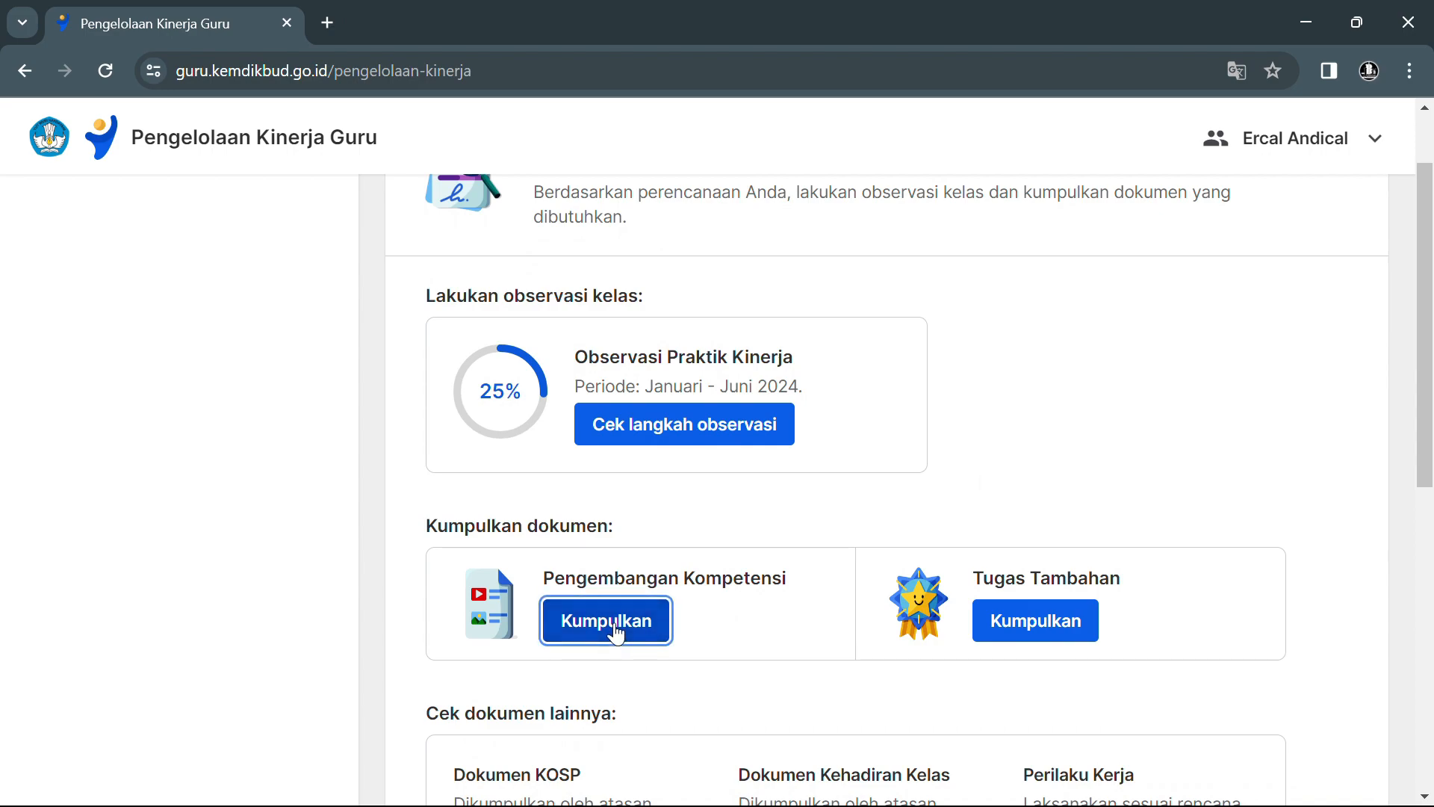
{"action": "scroll", "coordinate": [832, 549], "scroll_direction": "down", "scroll_amount": 2}
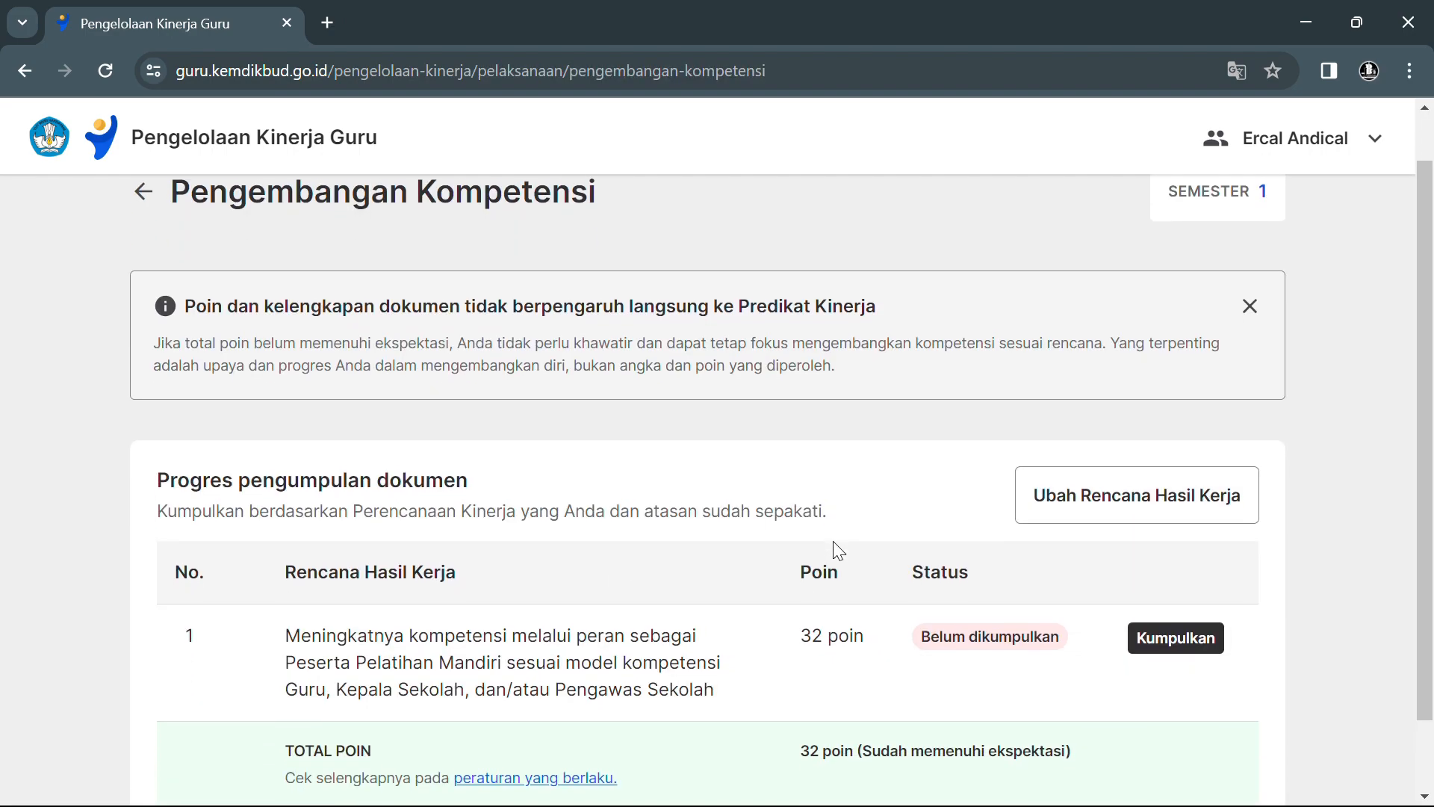
{"action": "scroll", "coordinate": [832, 546], "scroll_direction": "up", "scroll_amount": 2}
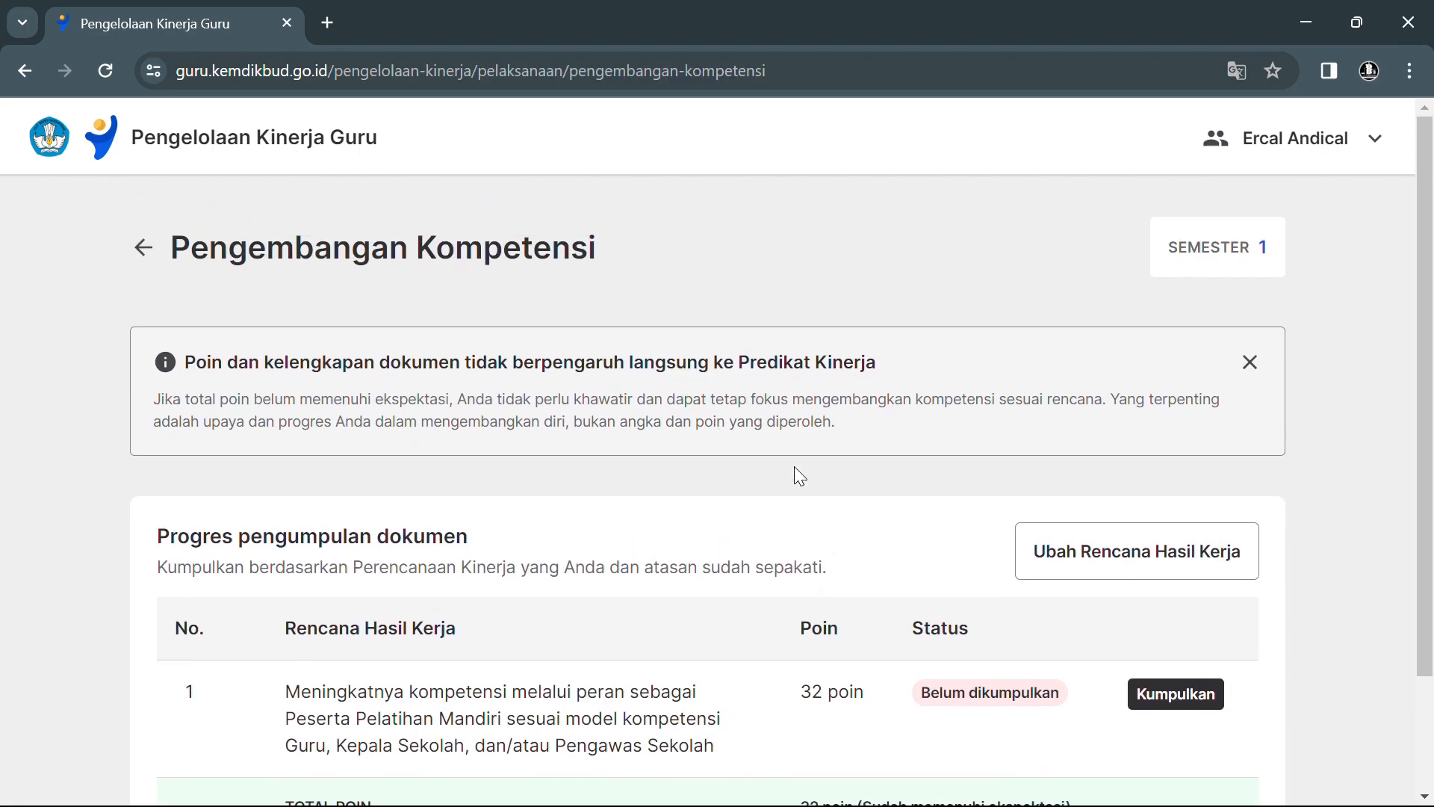
{"action": "scroll", "coordinate": [835, 521], "scroll_direction": "down", "scroll_amount": 1}
{"action": "scroll", "coordinate": [833, 517], "scroll_direction": "down", "scroll_amount": 2}
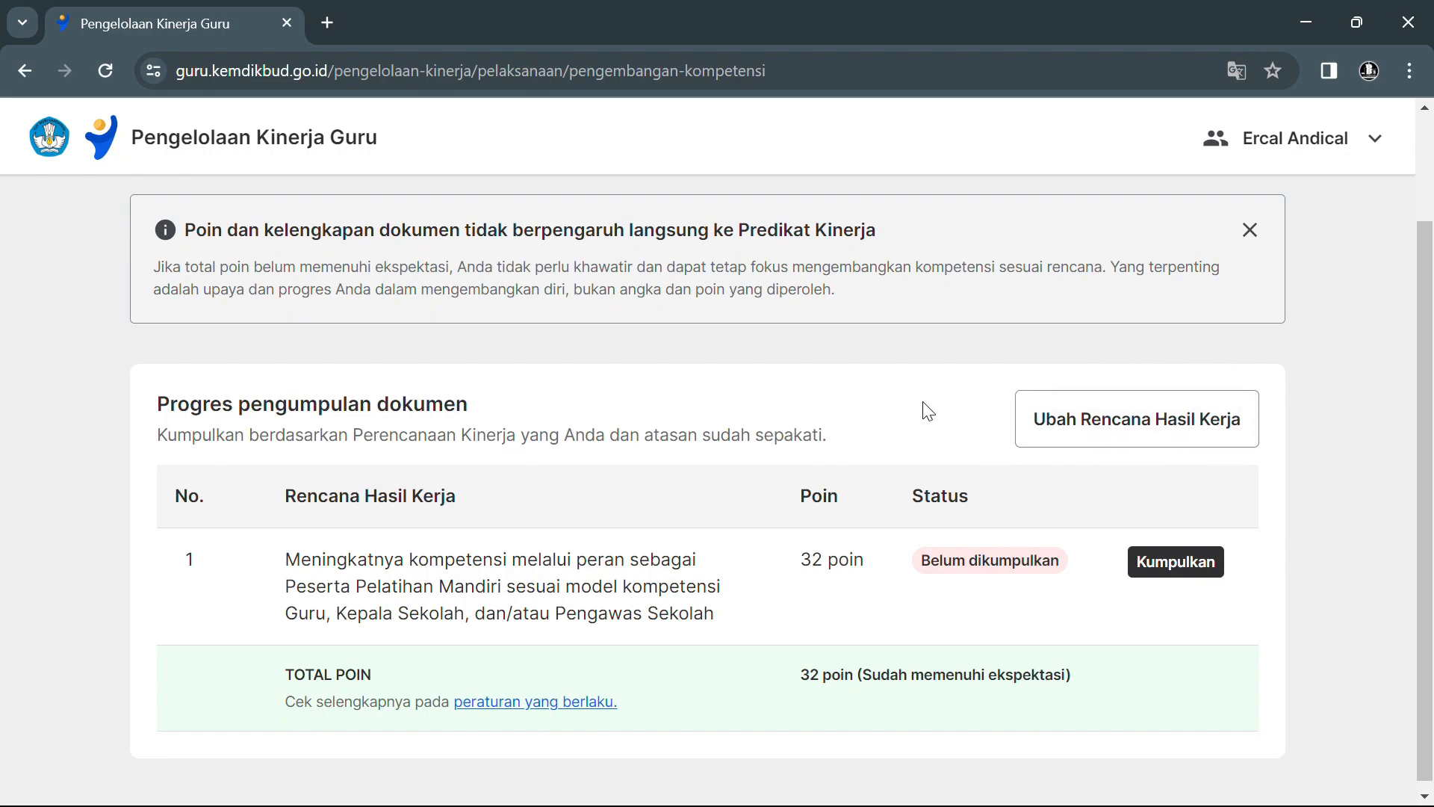
{"action": "scroll", "coordinate": [927, 411], "scroll_direction": "down", "scroll_amount": 1}
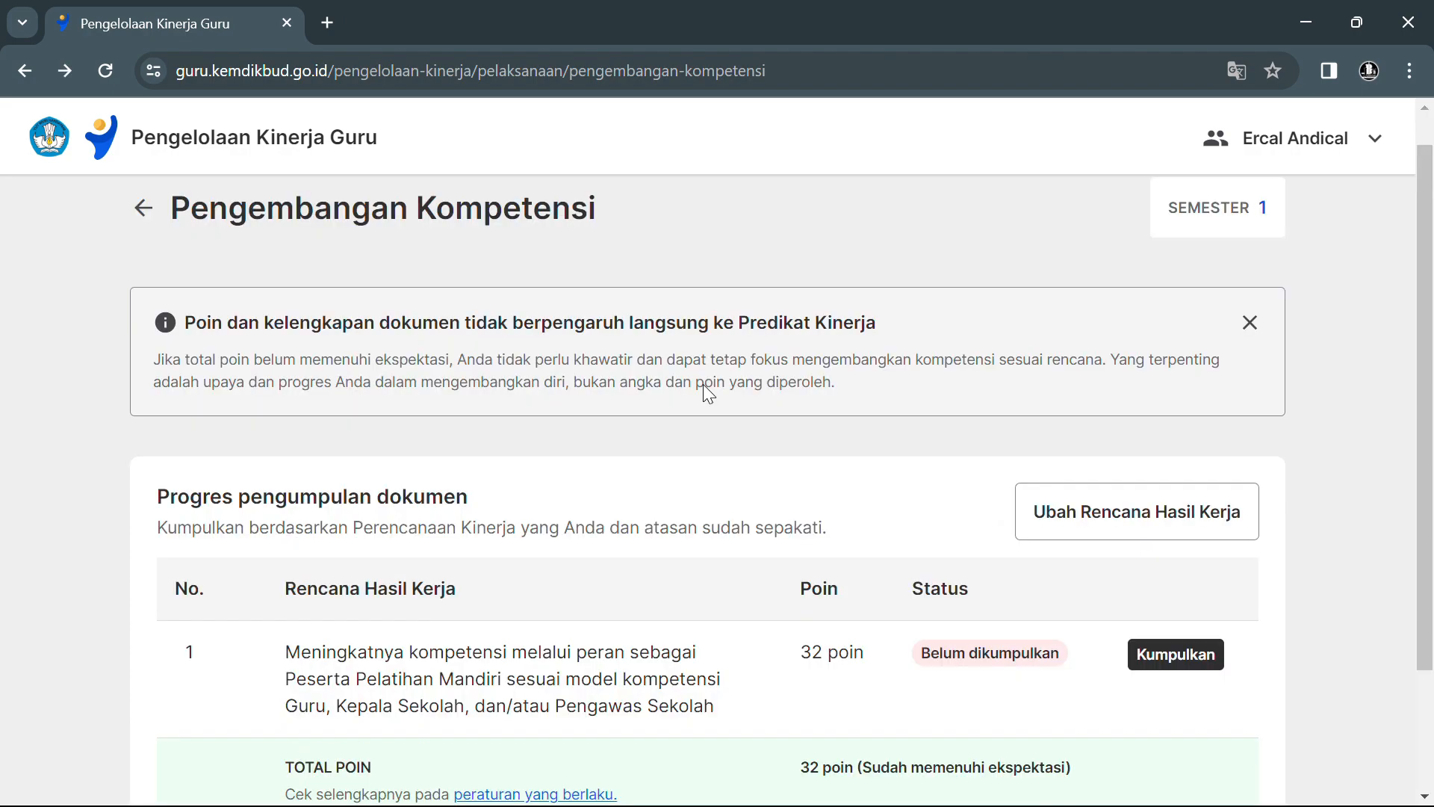
Step: Start changing the Rencana Hasil Kerja, declaring that the change has been discussed with the superior
{"action": "scroll", "coordinate": [703, 385], "scroll_direction": "down", "scroll_amount": 2}
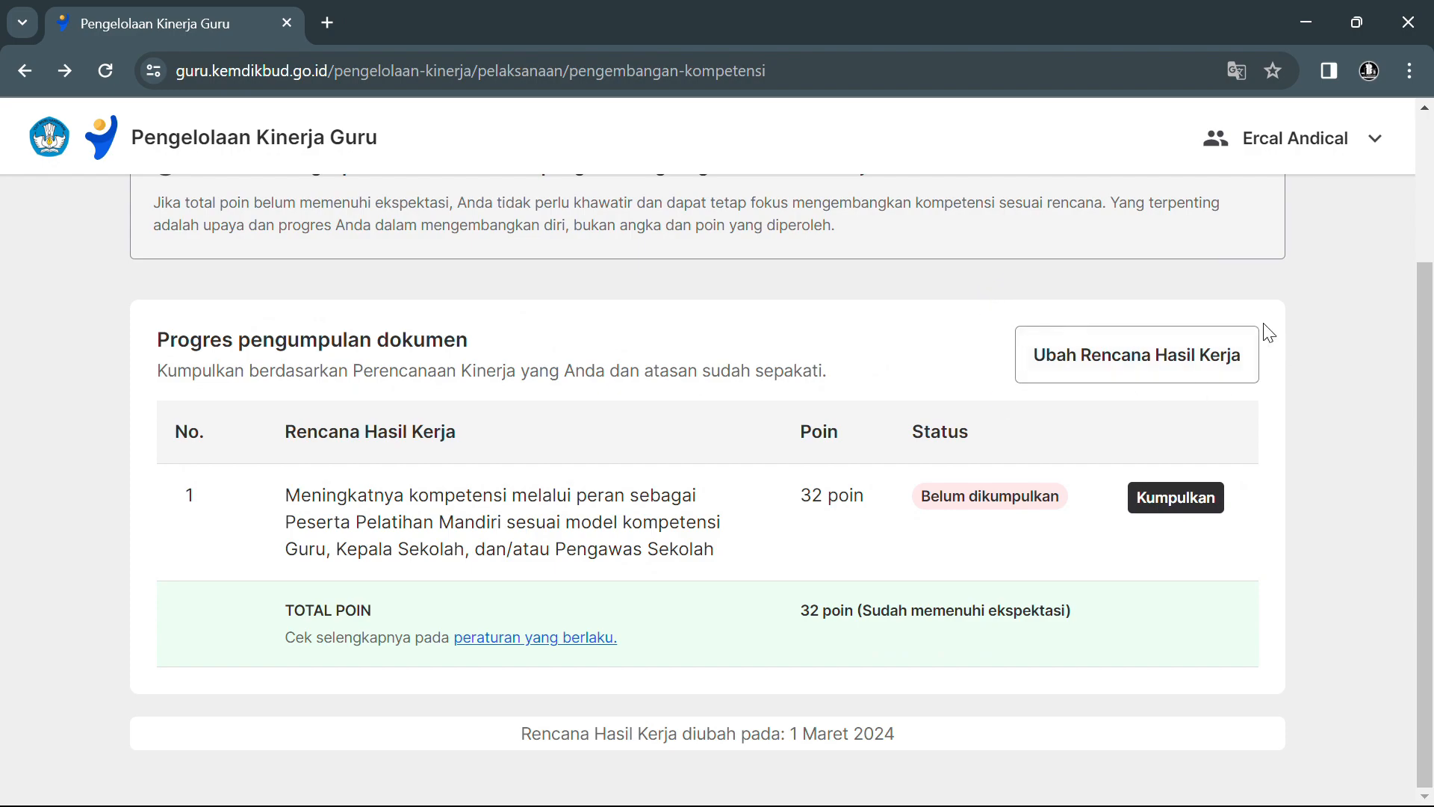
{"action": "left_click", "coordinate": [1121, 361]}
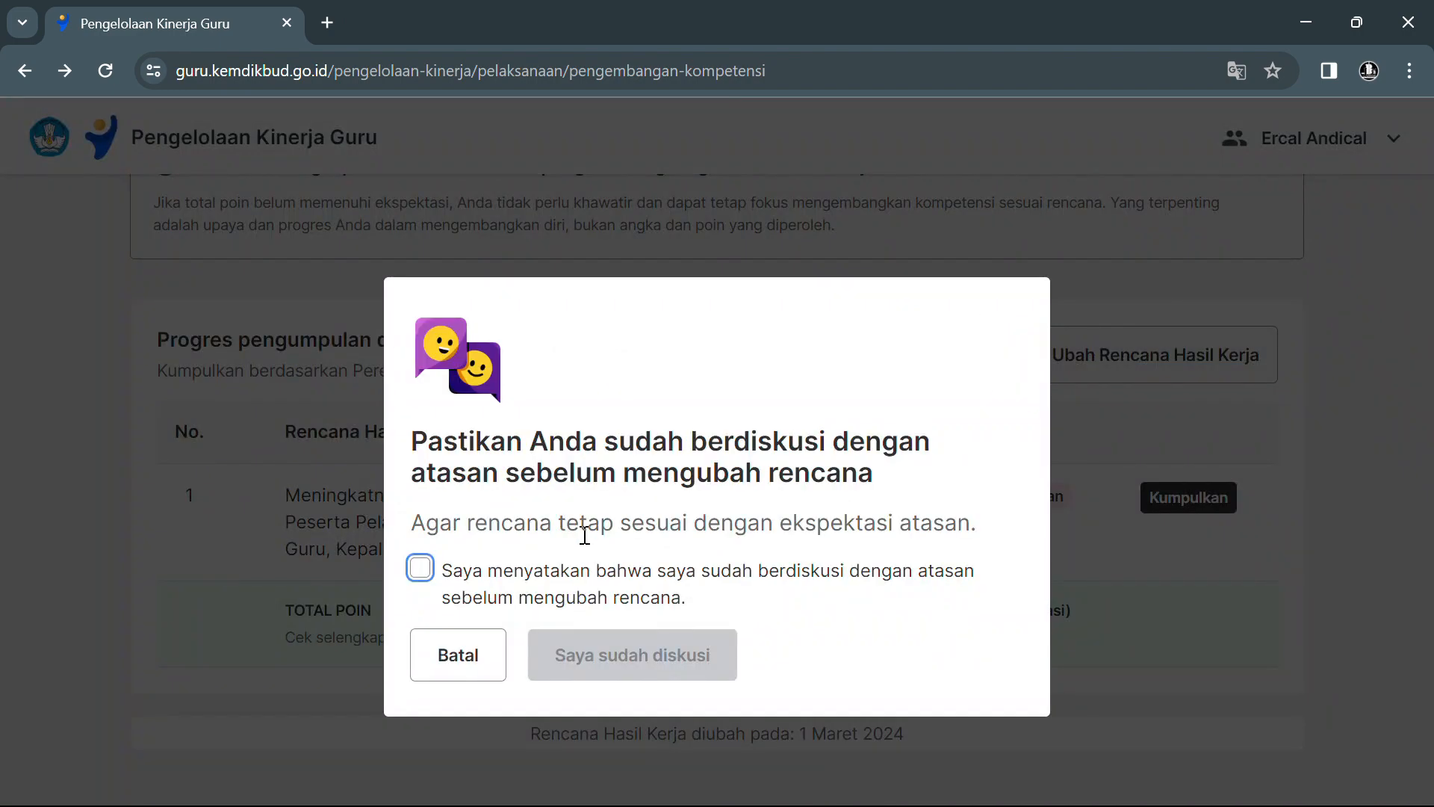
{"action": "left_click", "coordinate": [450, 591]}
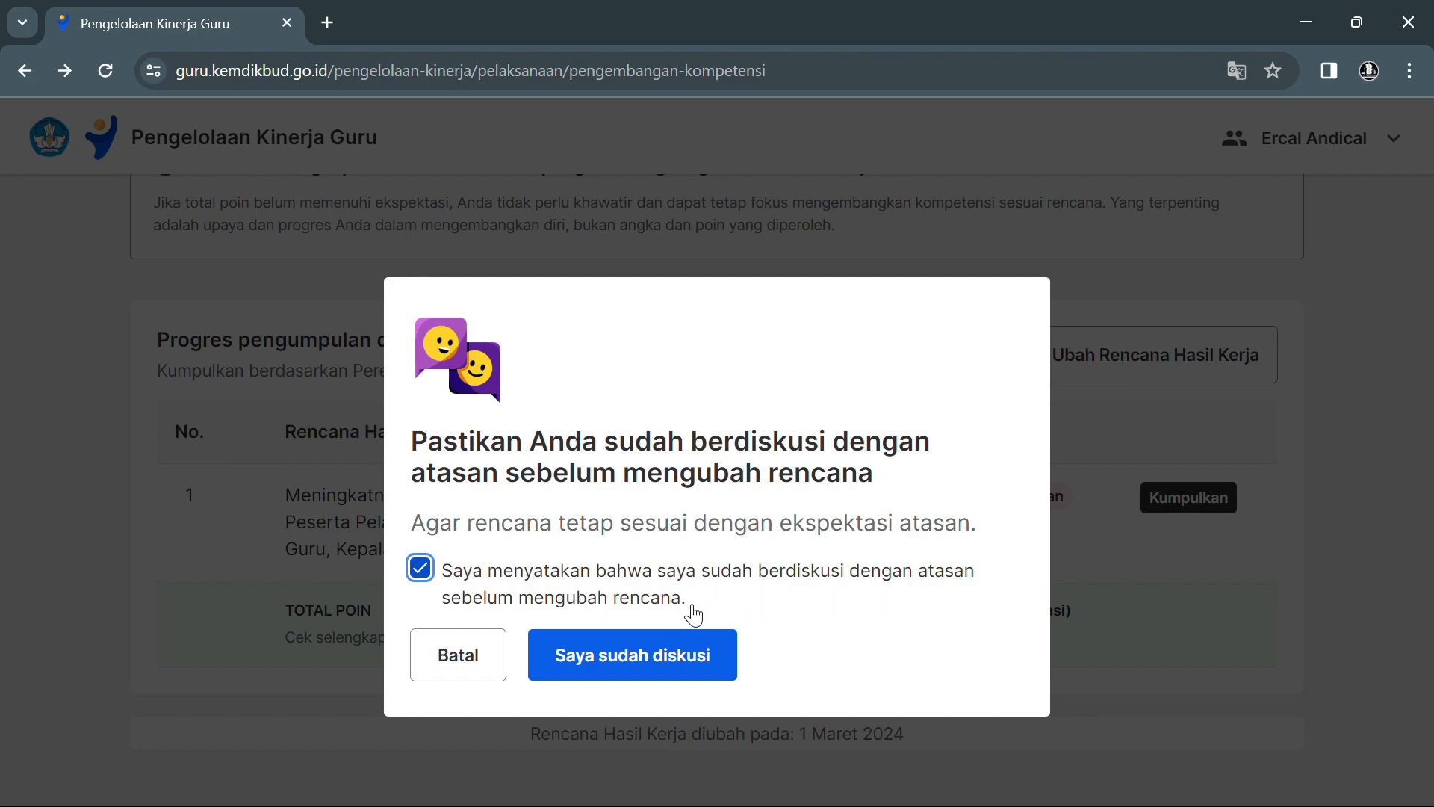
{"action": "left_click", "coordinate": [686, 668]}
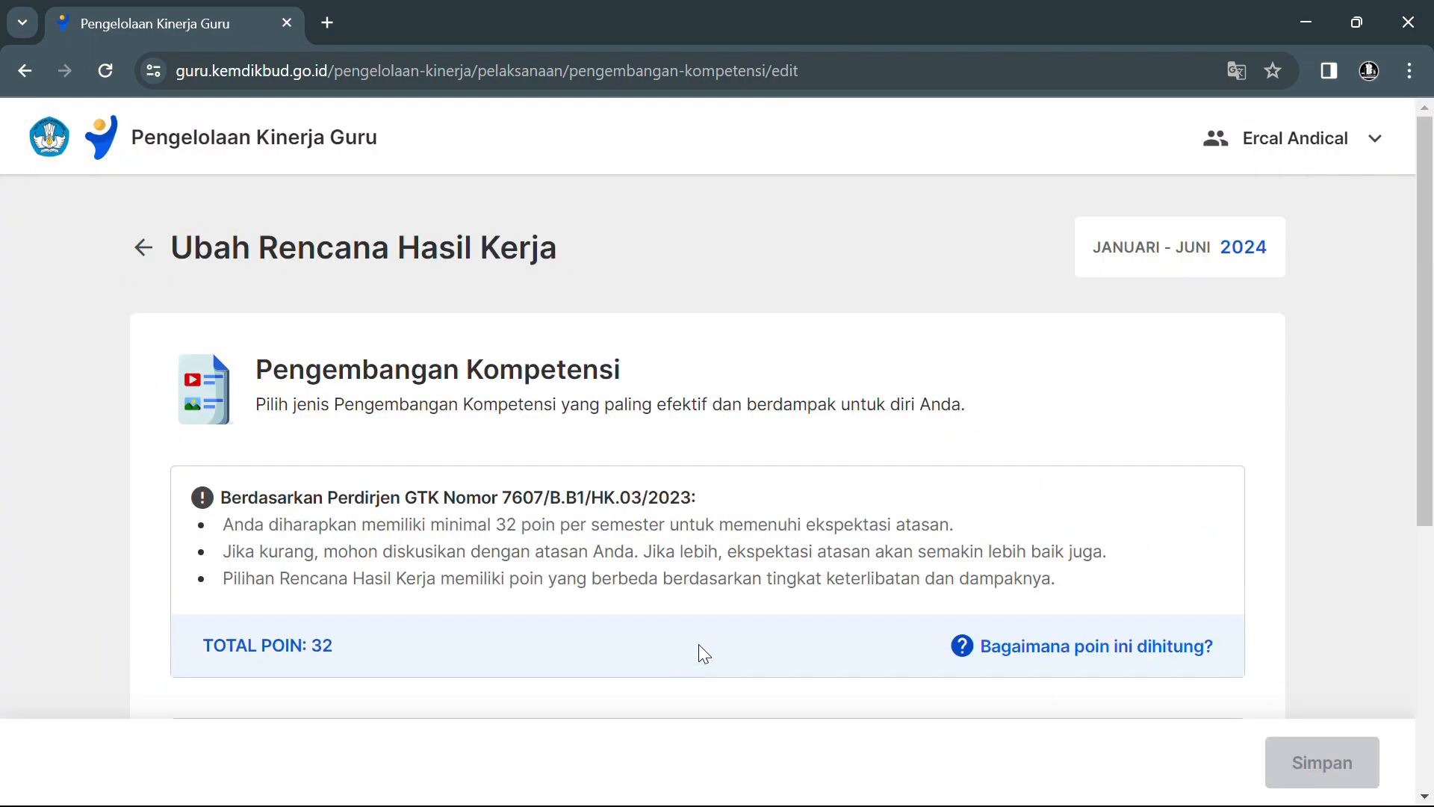
Step: Review the plan options for the first Rencana Hasil Kerja and set its Target Kuantitas to 2 kegiatan
{"action": "scroll", "coordinate": [804, 554], "scroll_direction": "down", "scroll_amount": 5}
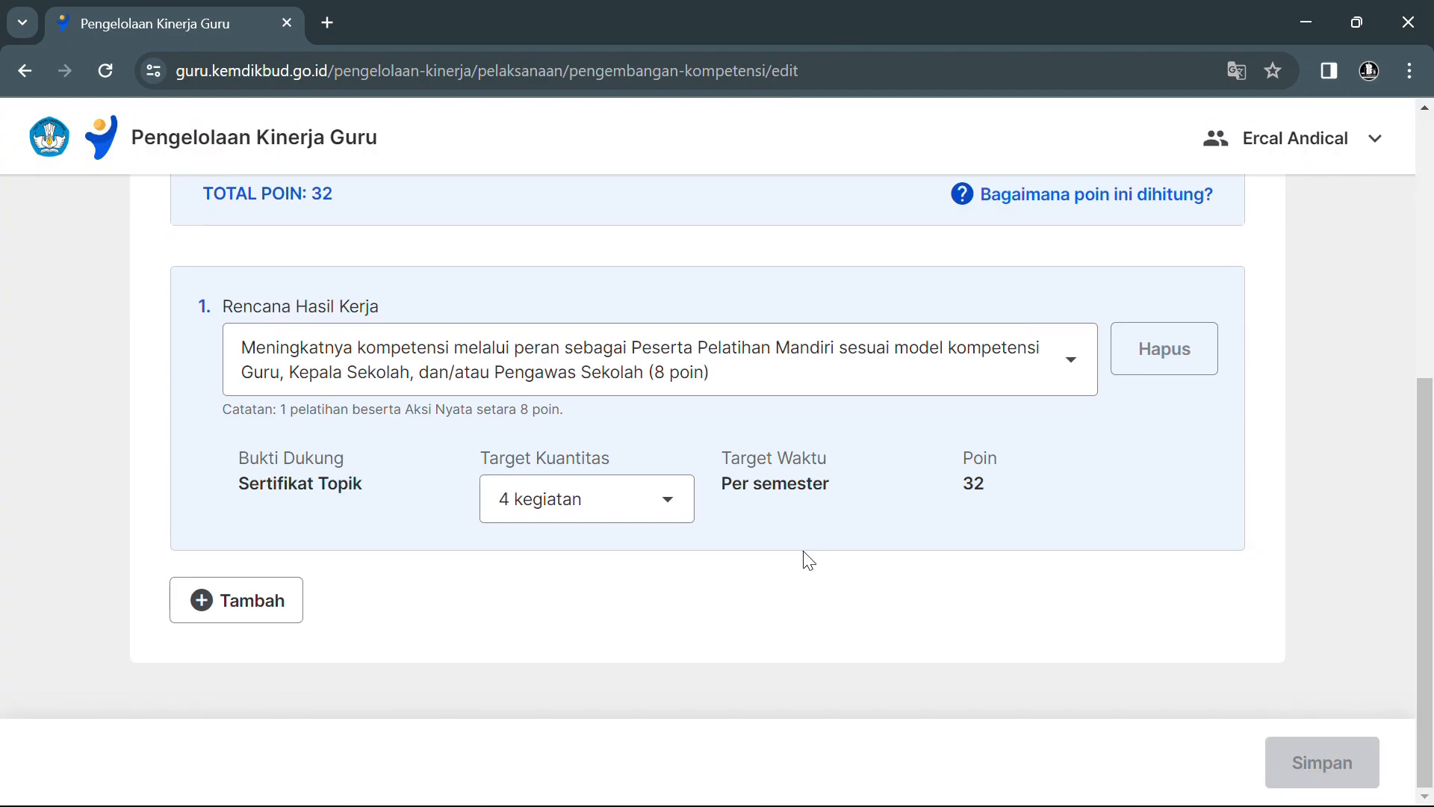
{"action": "left_click", "coordinate": [1076, 377]}
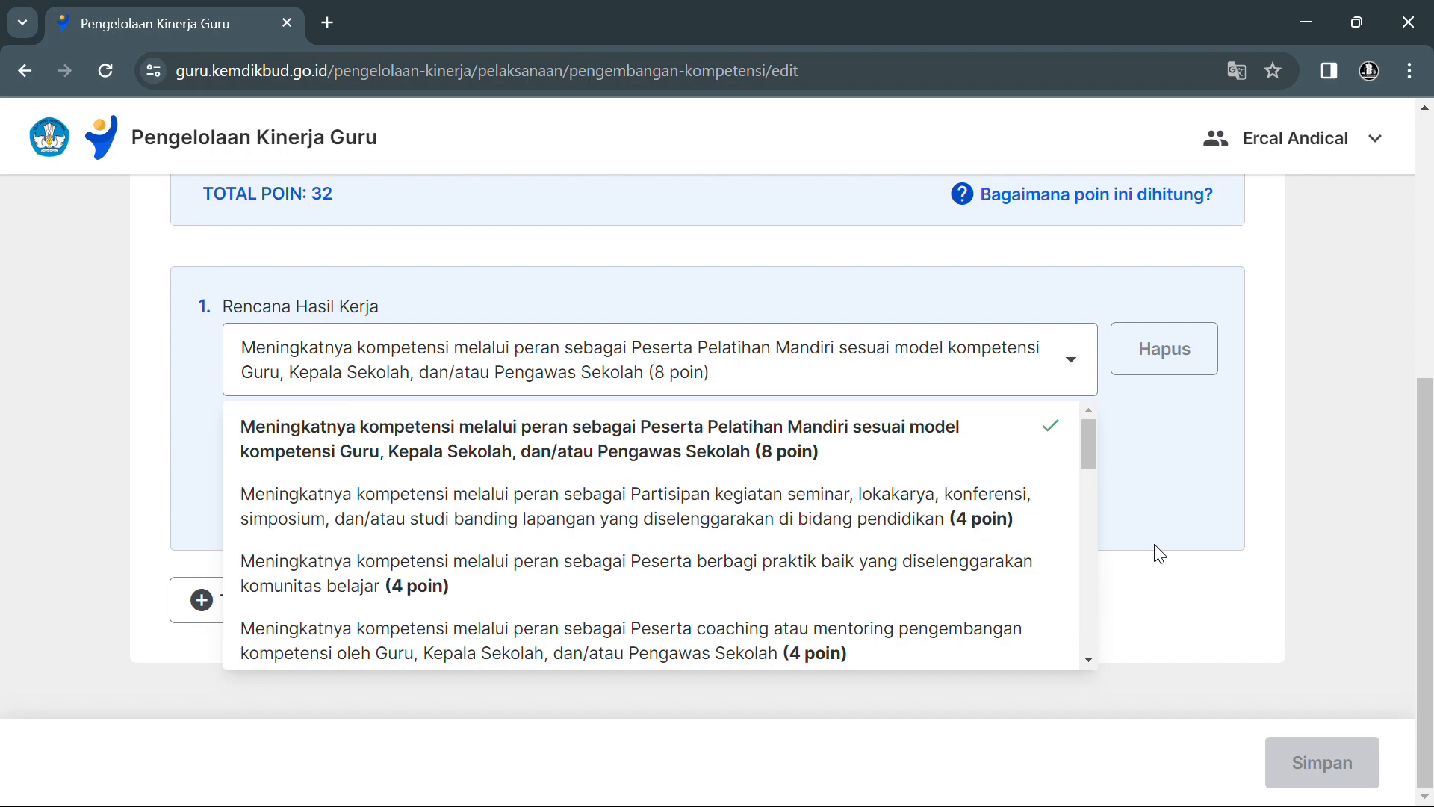
{"action": "left_click", "coordinate": [1124, 499]}
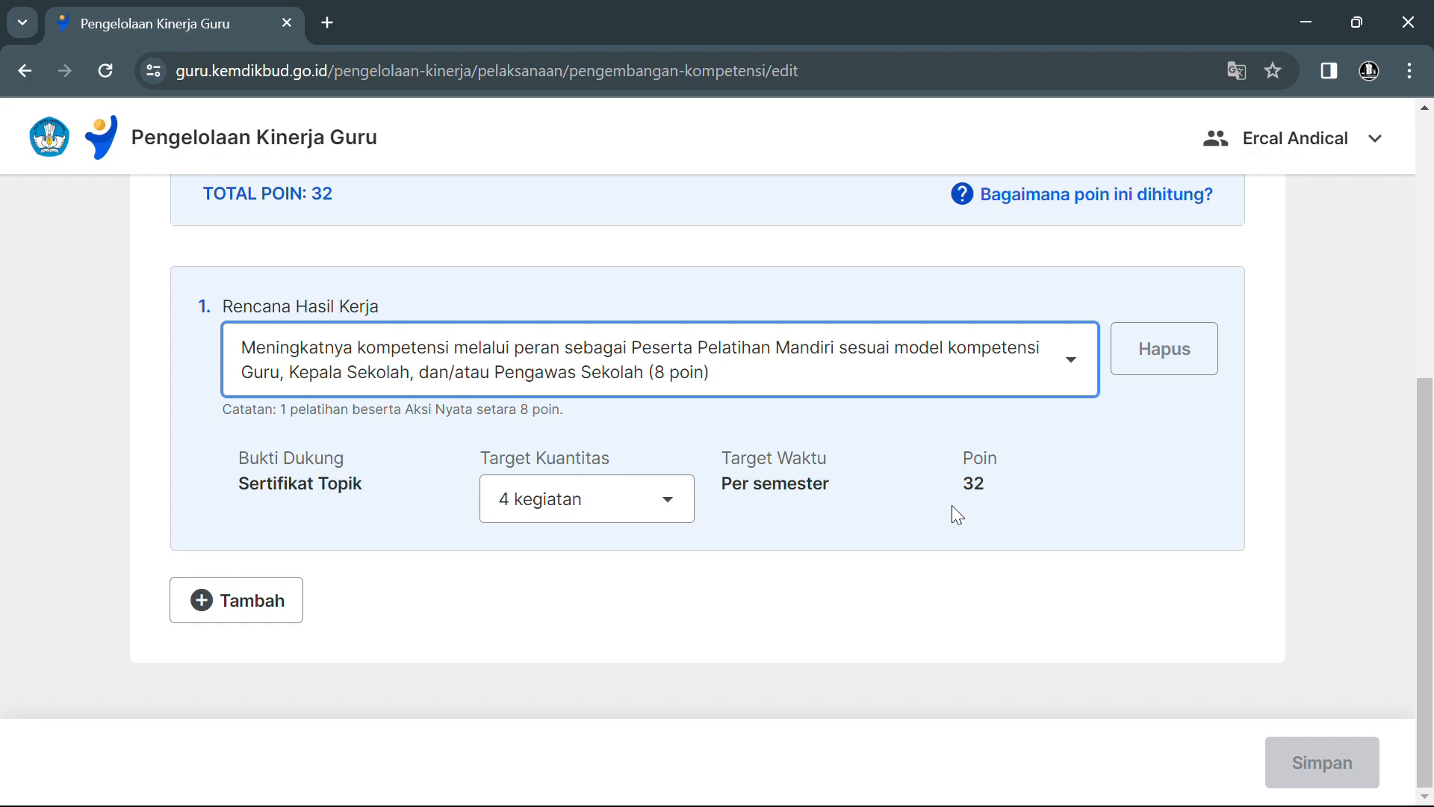
{"action": "left_click", "coordinate": [670, 502]}
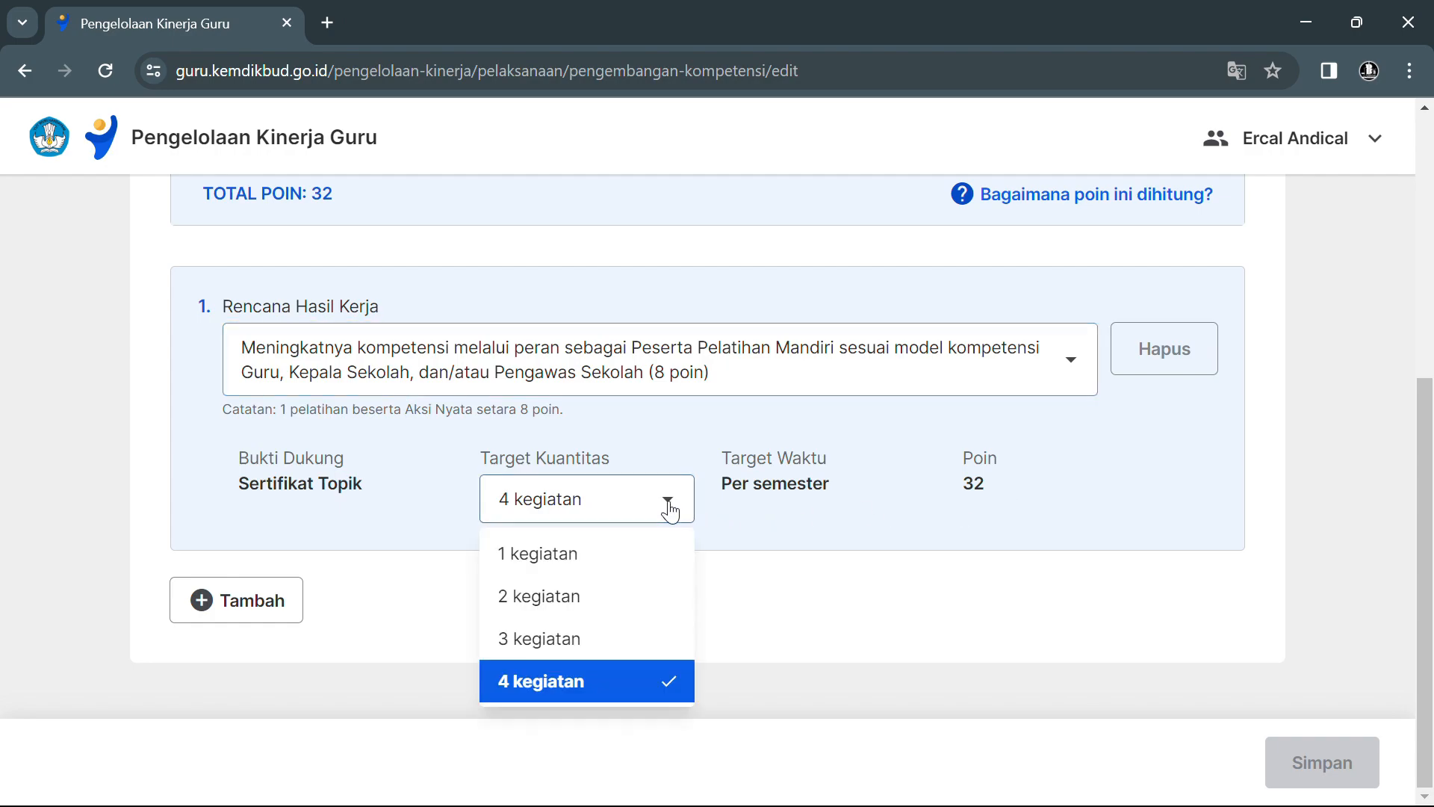
{"action": "left_click", "coordinate": [594, 596]}
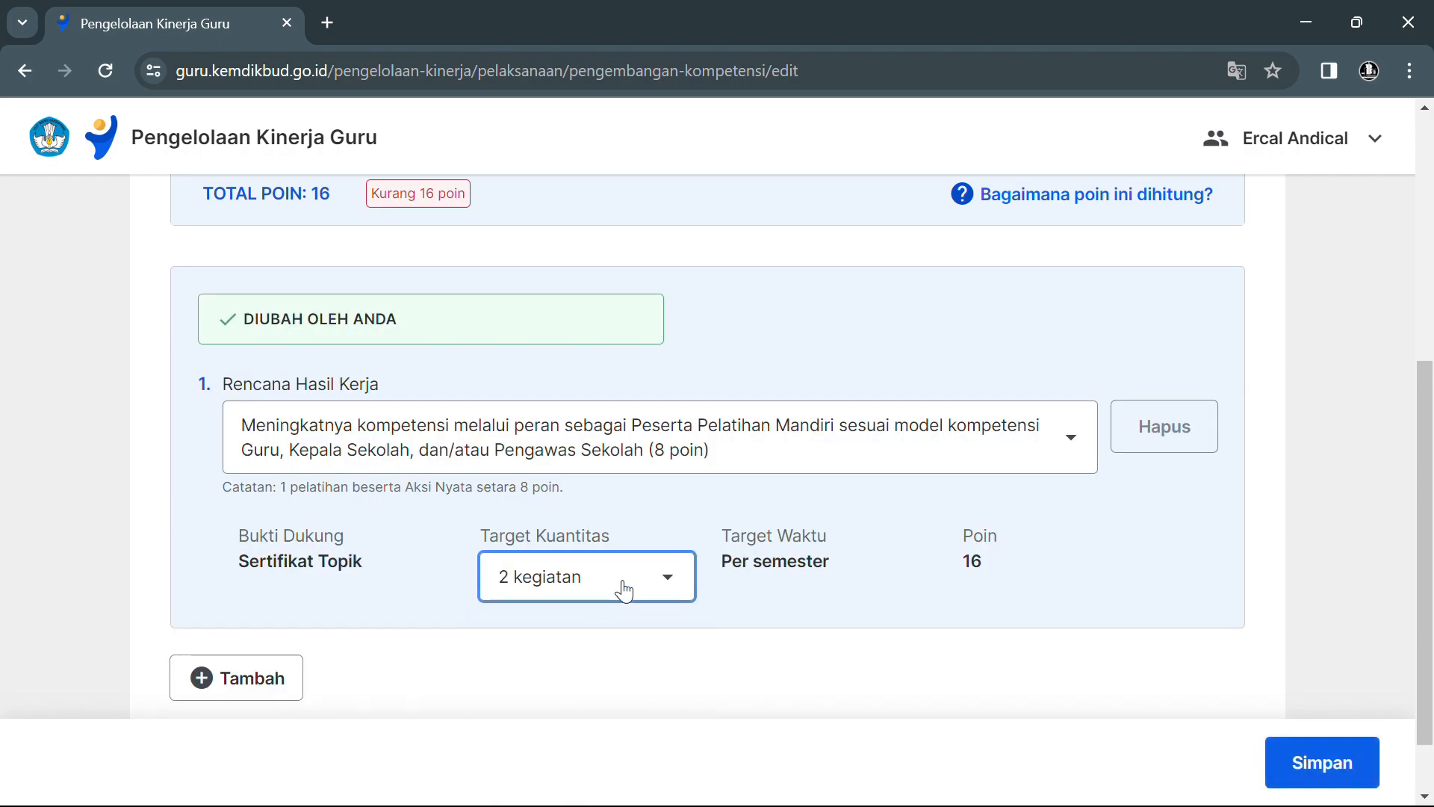
Step: Add a second Rencana Hasil Kerja for the role "Peserta berbagi praktik baik yang diselenggarakan komunitas belajar (4 poin)"
{"action": "scroll", "coordinate": [884, 523], "scroll_direction": "down", "scroll_amount": 1}
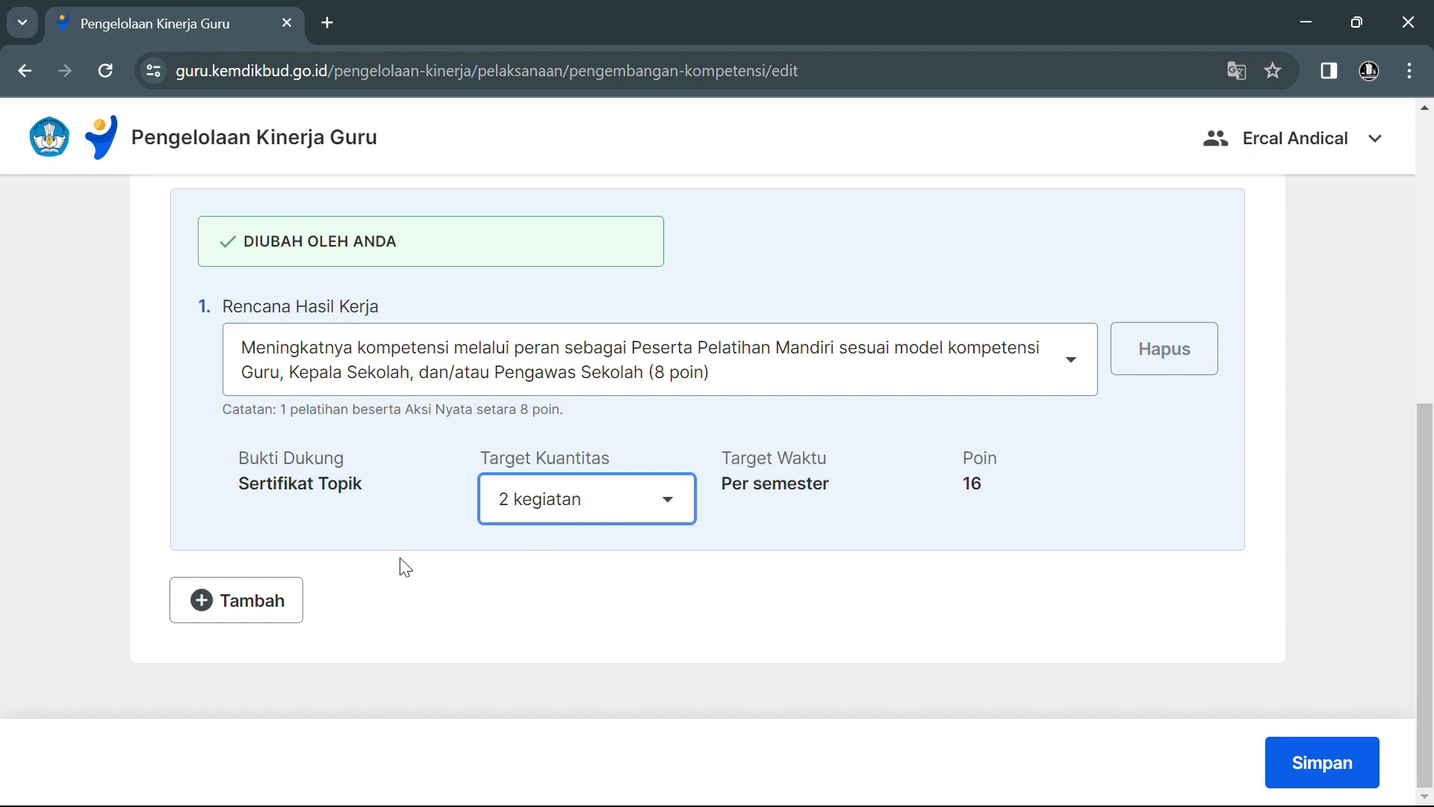
{"action": "left_click", "coordinate": [275, 619]}
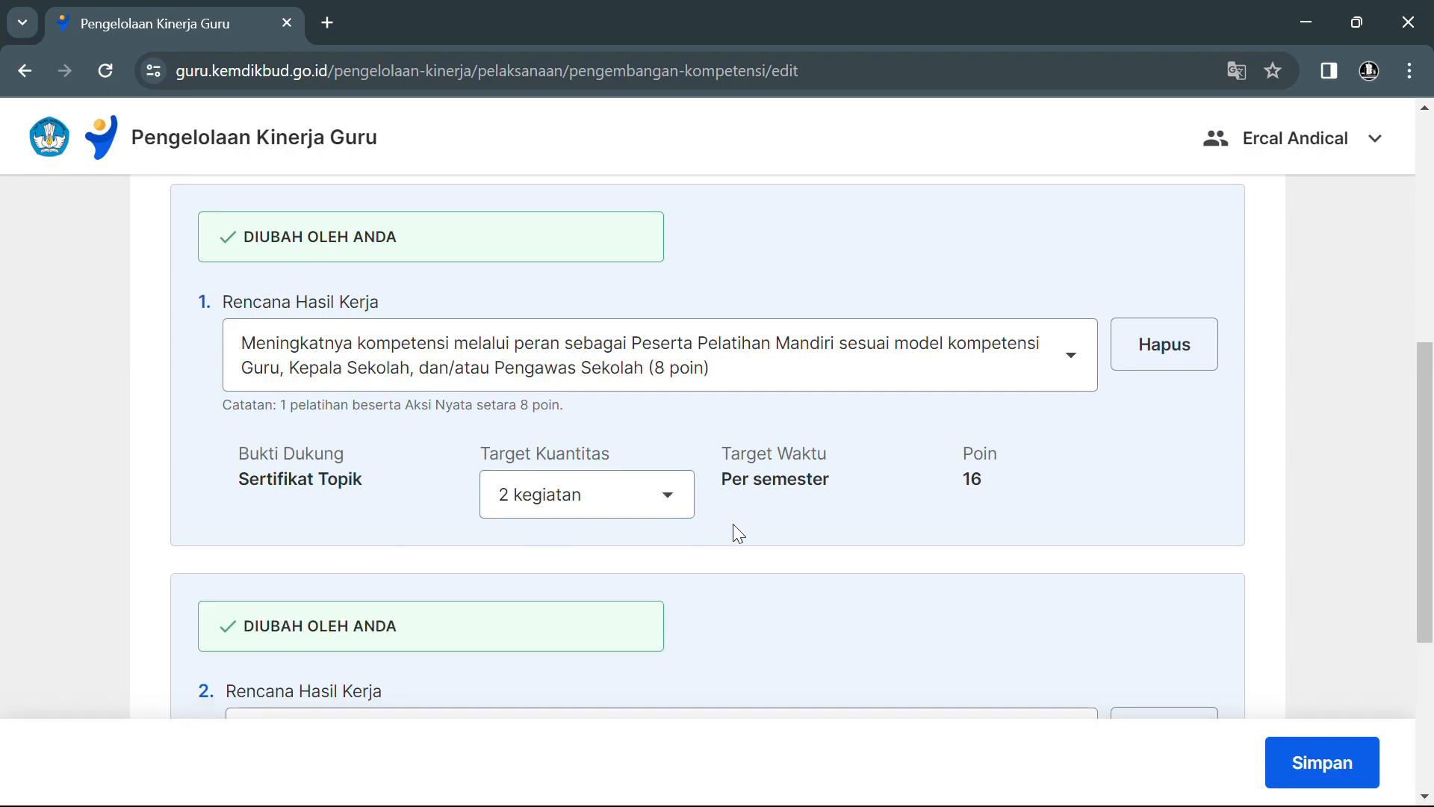
{"action": "scroll", "coordinate": [747, 515], "scroll_direction": "down", "scroll_amount": 4}
{"action": "left_click", "coordinate": [1065, 459]}
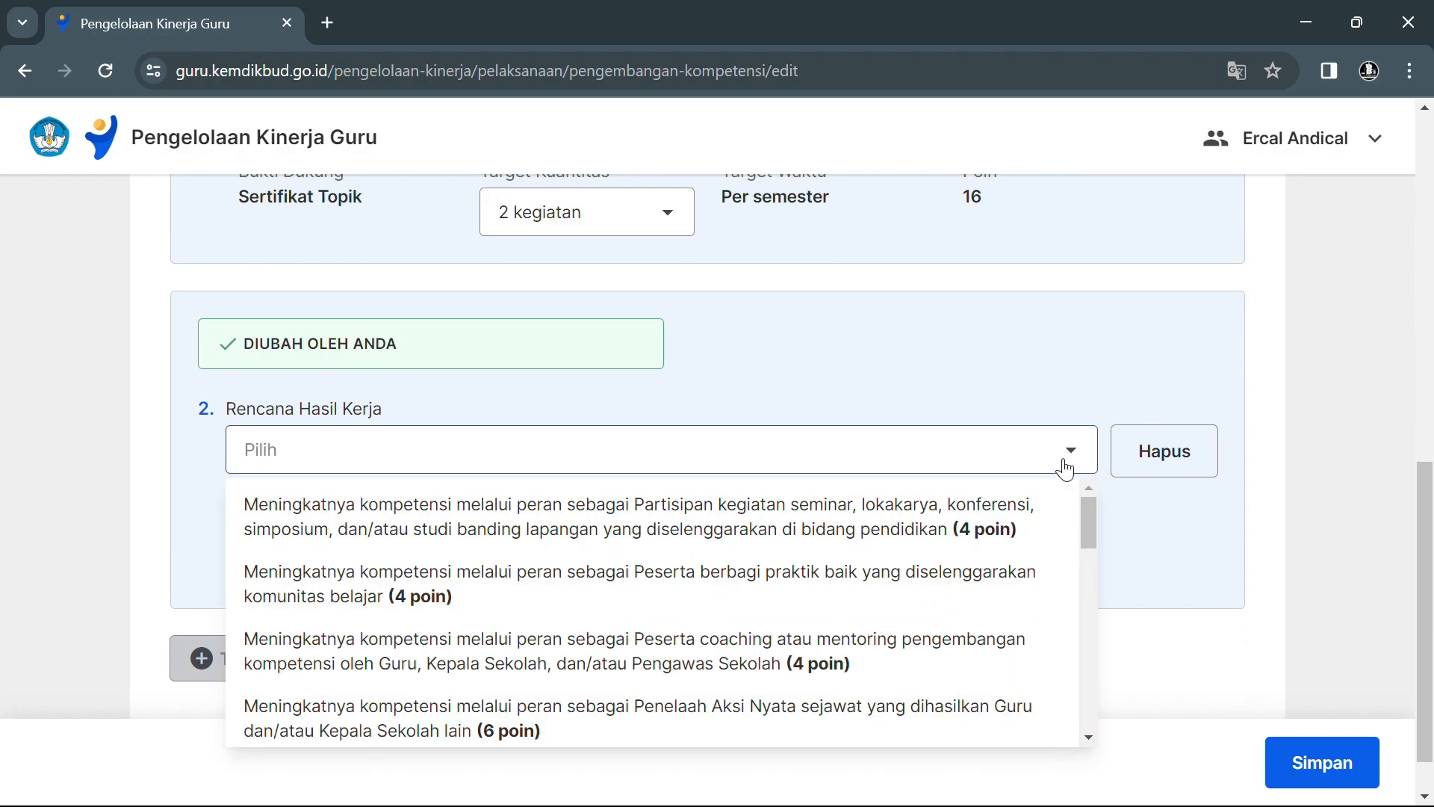
{"action": "scroll", "coordinate": [822, 534], "scroll_direction": "down", "scroll_amount": 1}
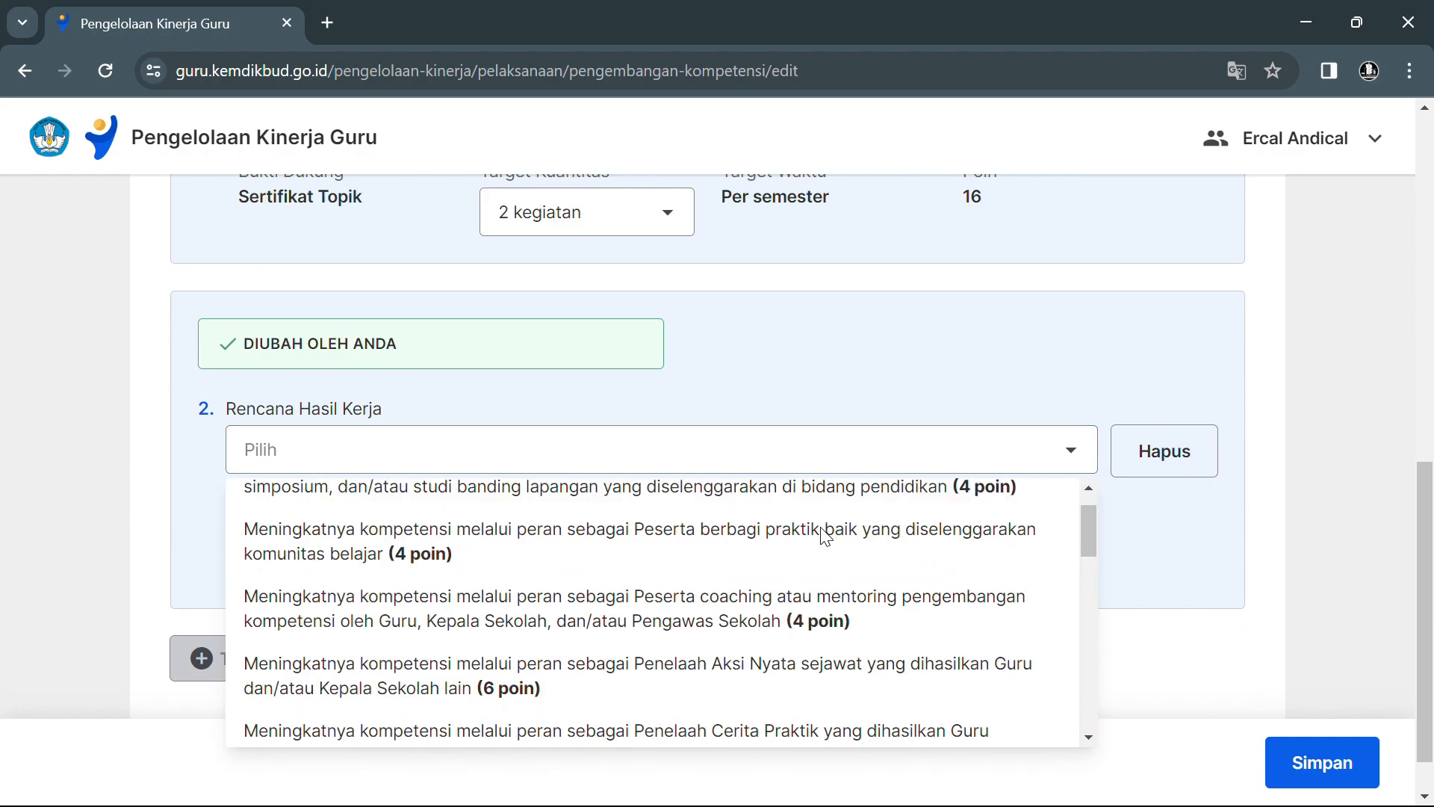
{"action": "left_click", "coordinate": [697, 545]}
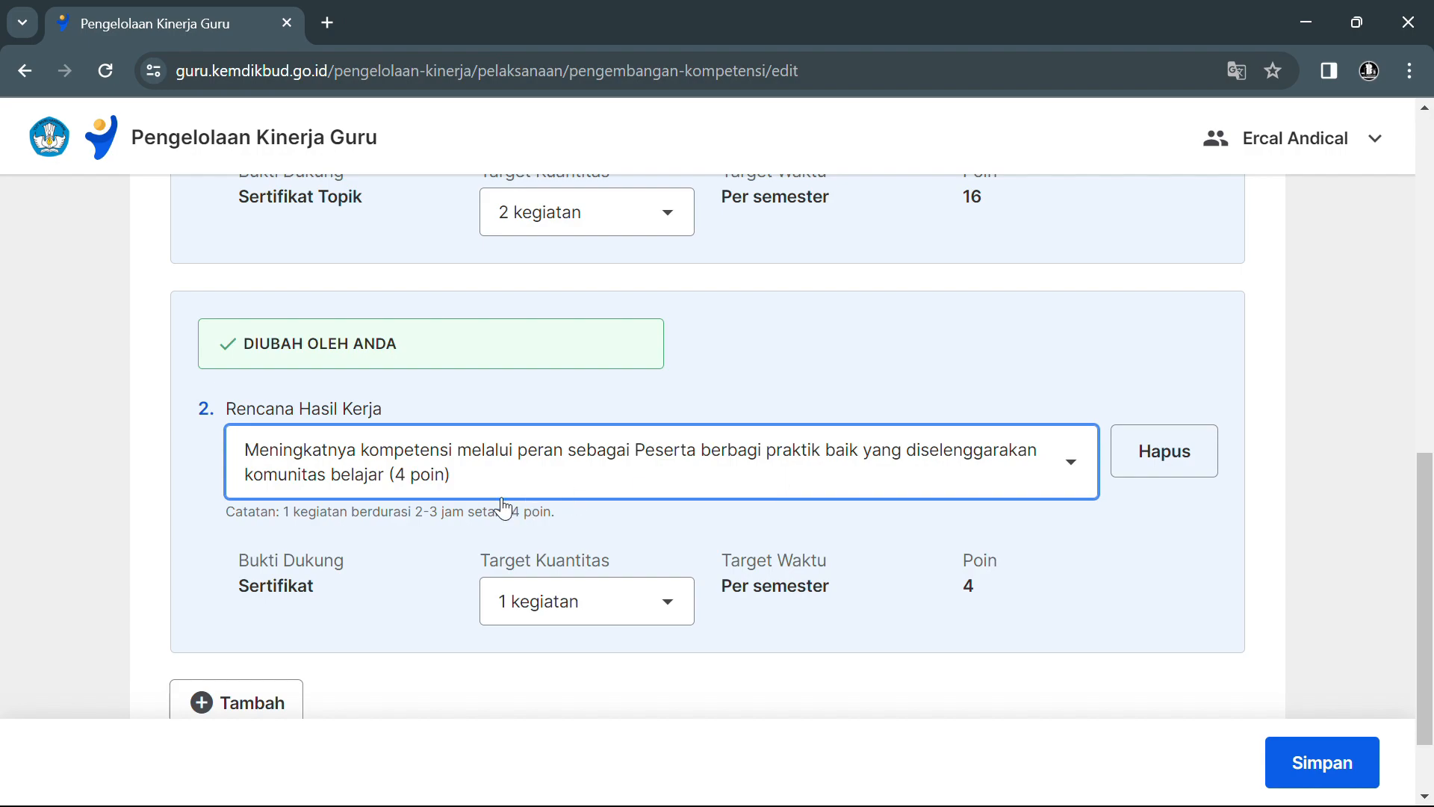
Step: Set the second Rencana Hasil Kerja's Target Kuantitas to 6 kegiatan
{"action": "scroll", "coordinate": [493, 507], "scroll_direction": "down", "scroll_amount": 2}
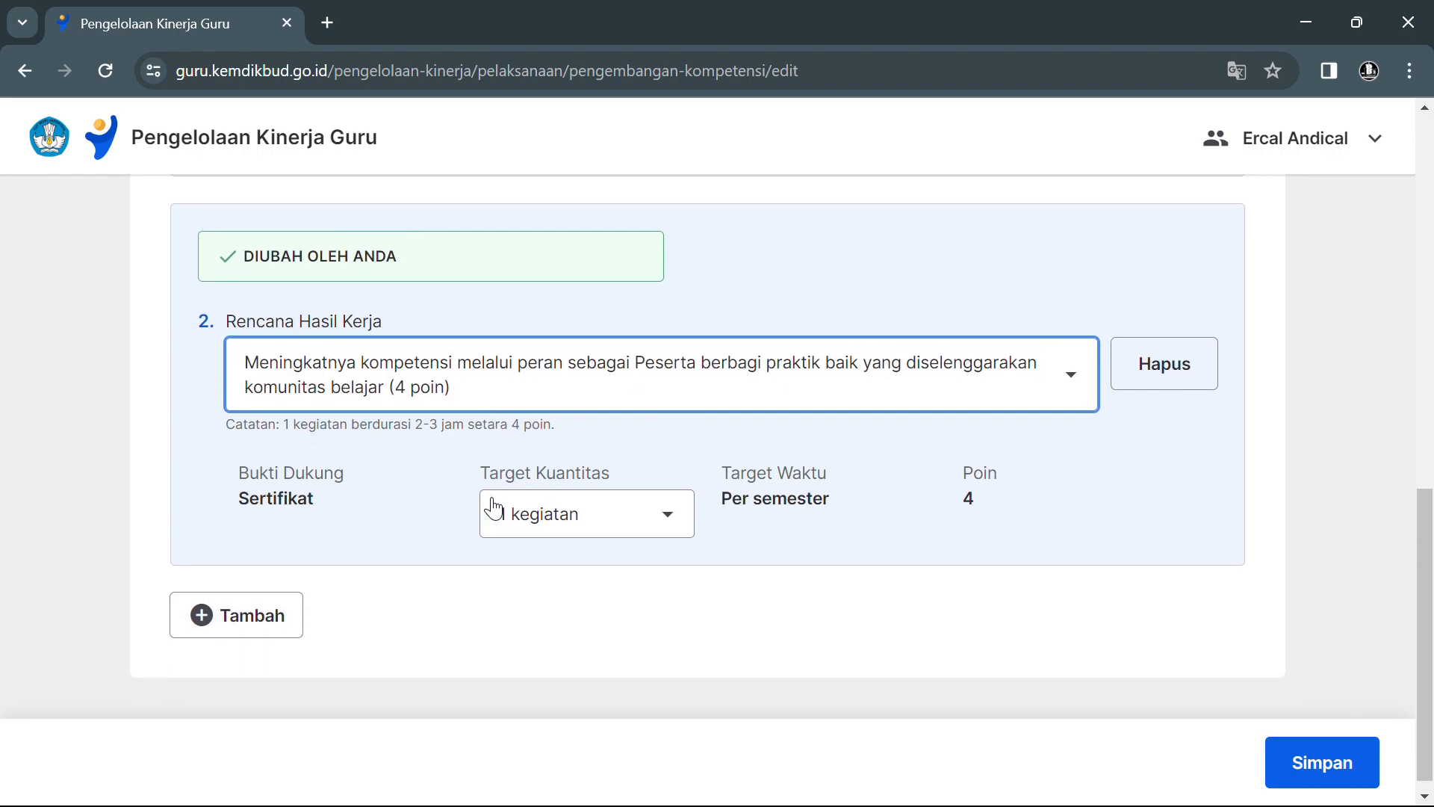
{"action": "left_click", "coordinate": [665, 524]}
{"action": "scroll", "coordinate": [601, 718], "scroll_direction": "down", "scroll_amount": 1}
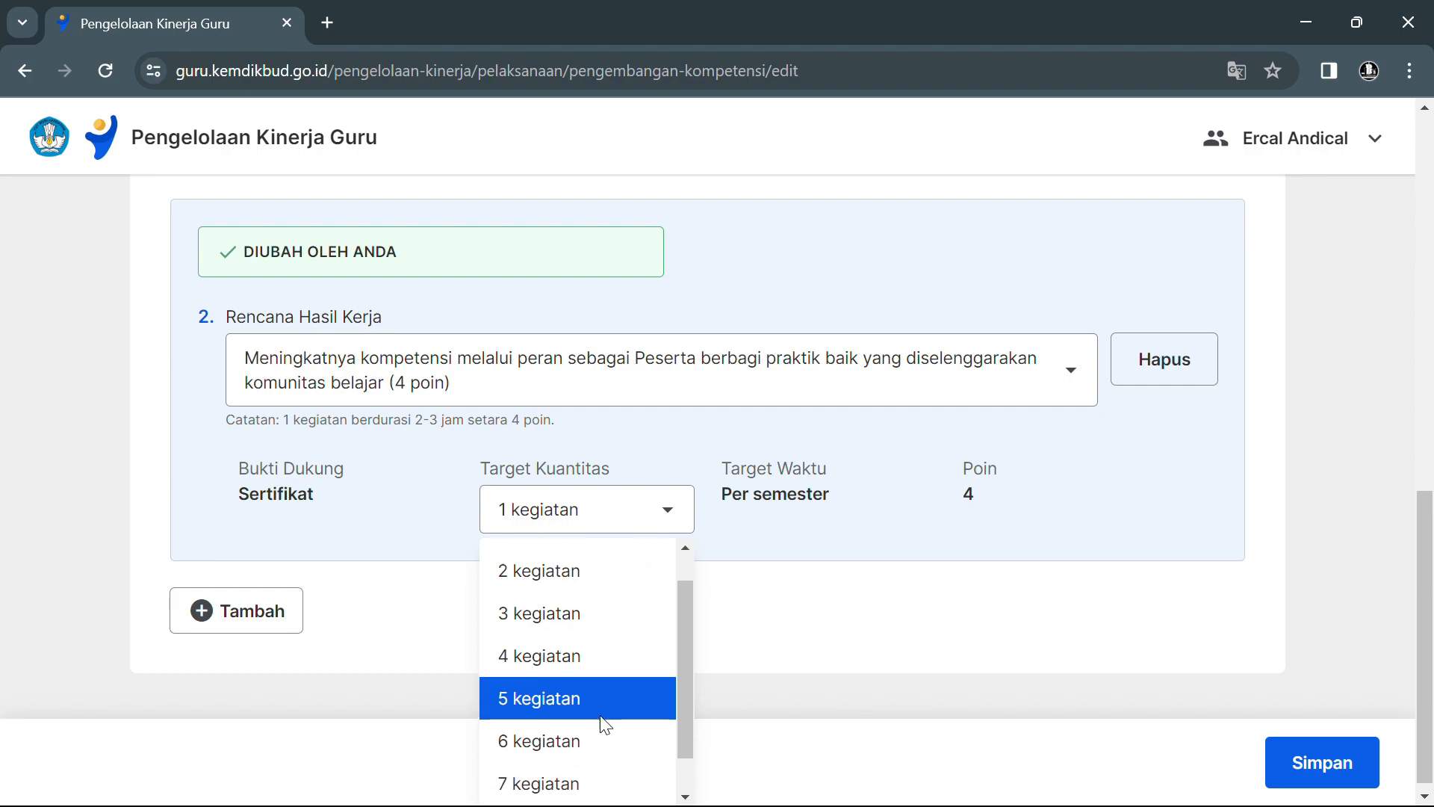
{"action": "left_click", "coordinate": [585, 721]}
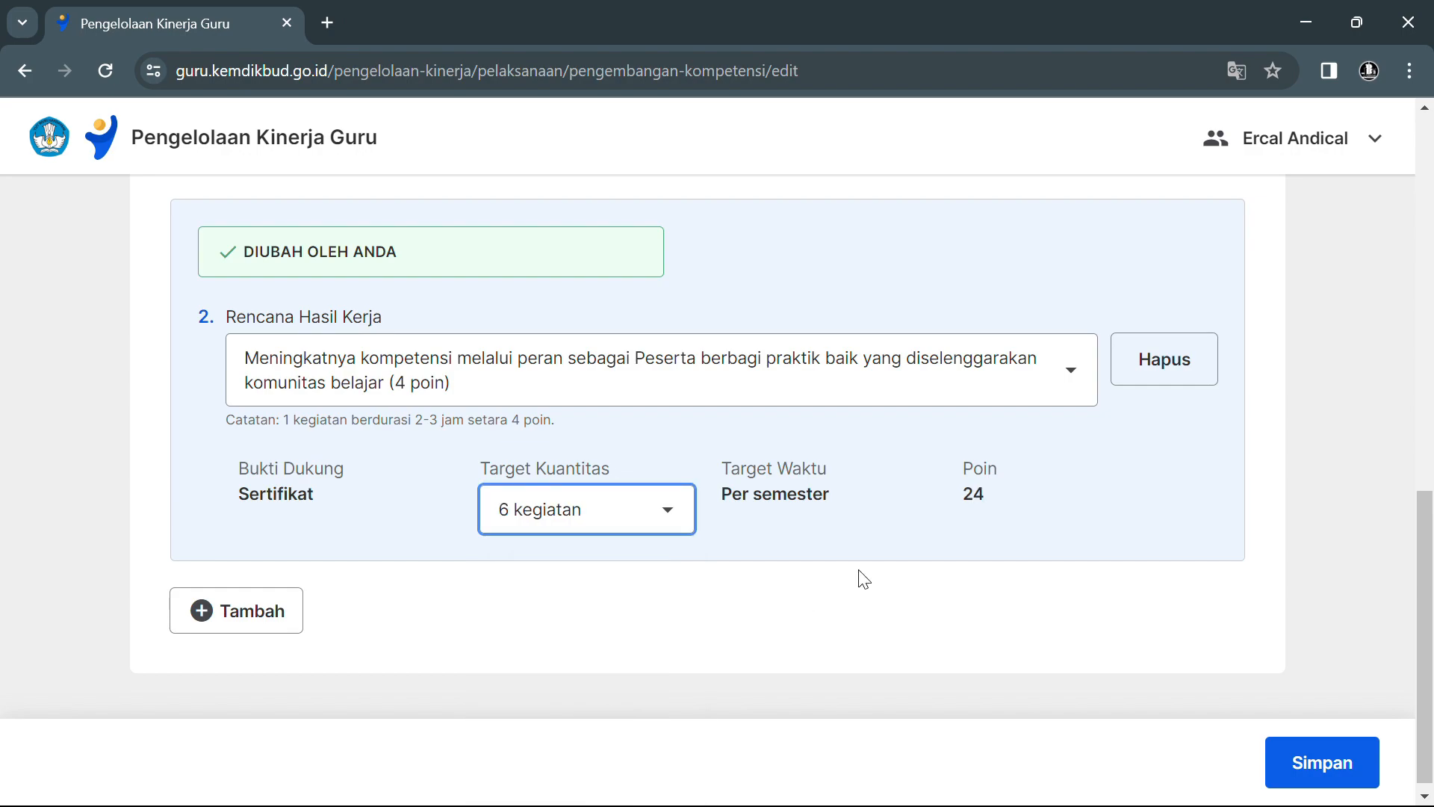
Step: Check the total points against the minimum requirement and review the first plan's quantity options
{"action": "scroll", "coordinate": [863, 571], "scroll_direction": "up", "scroll_amount": 5}
{"action": "scroll", "coordinate": [863, 563], "scroll_direction": "up", "scroll_amount": 4}
{"action": "scroll", "coordinate": [863, 562], "scroll_direction": "down", "scroll_amount": 5}
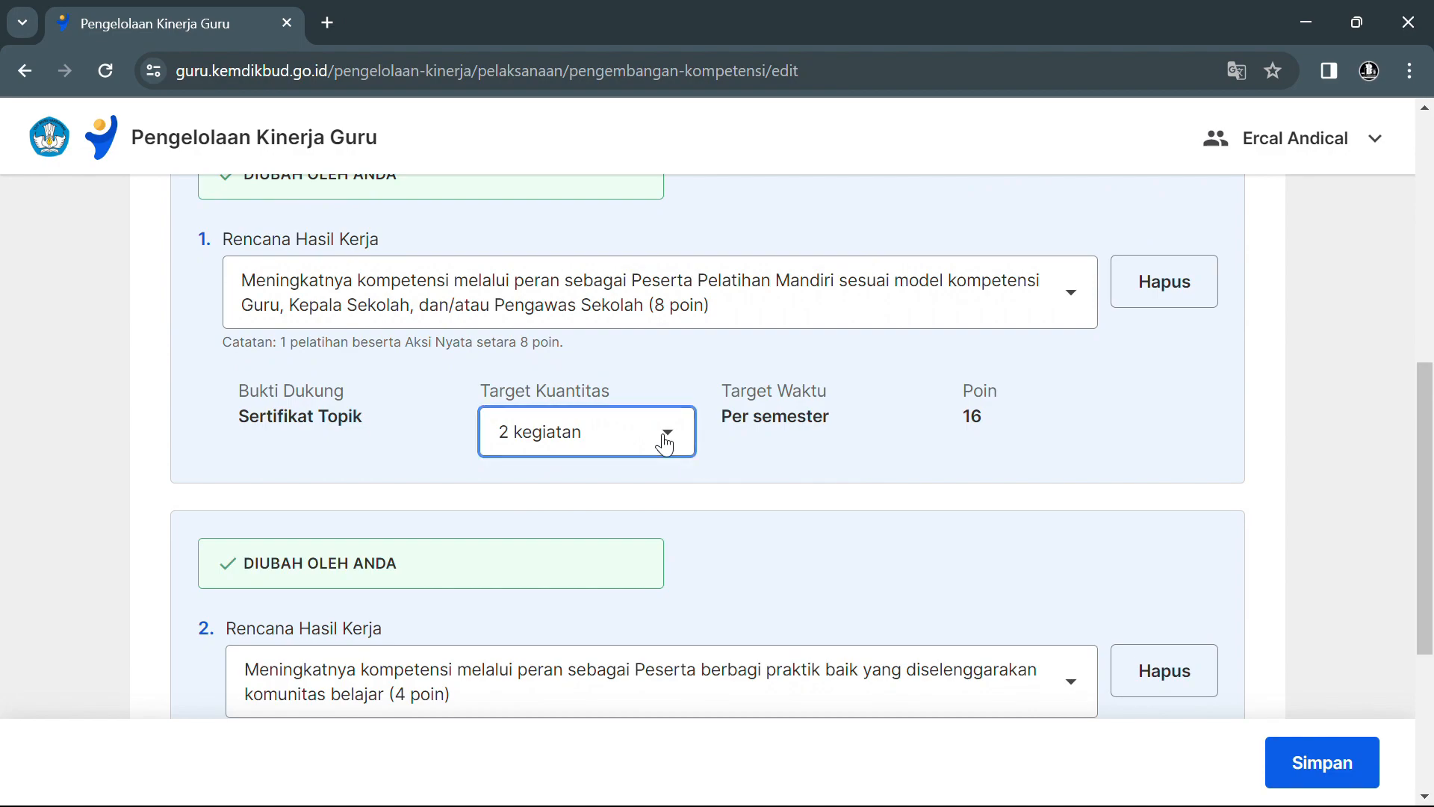
{"action": "left_click", "coordinate": [669, 453]}
{"action": "left_click", "coordinate": [929, 453]}
{"action": "scroll", "coordinate": [929, 453], "scroll_direction": "up", "scroll_amount": 6}
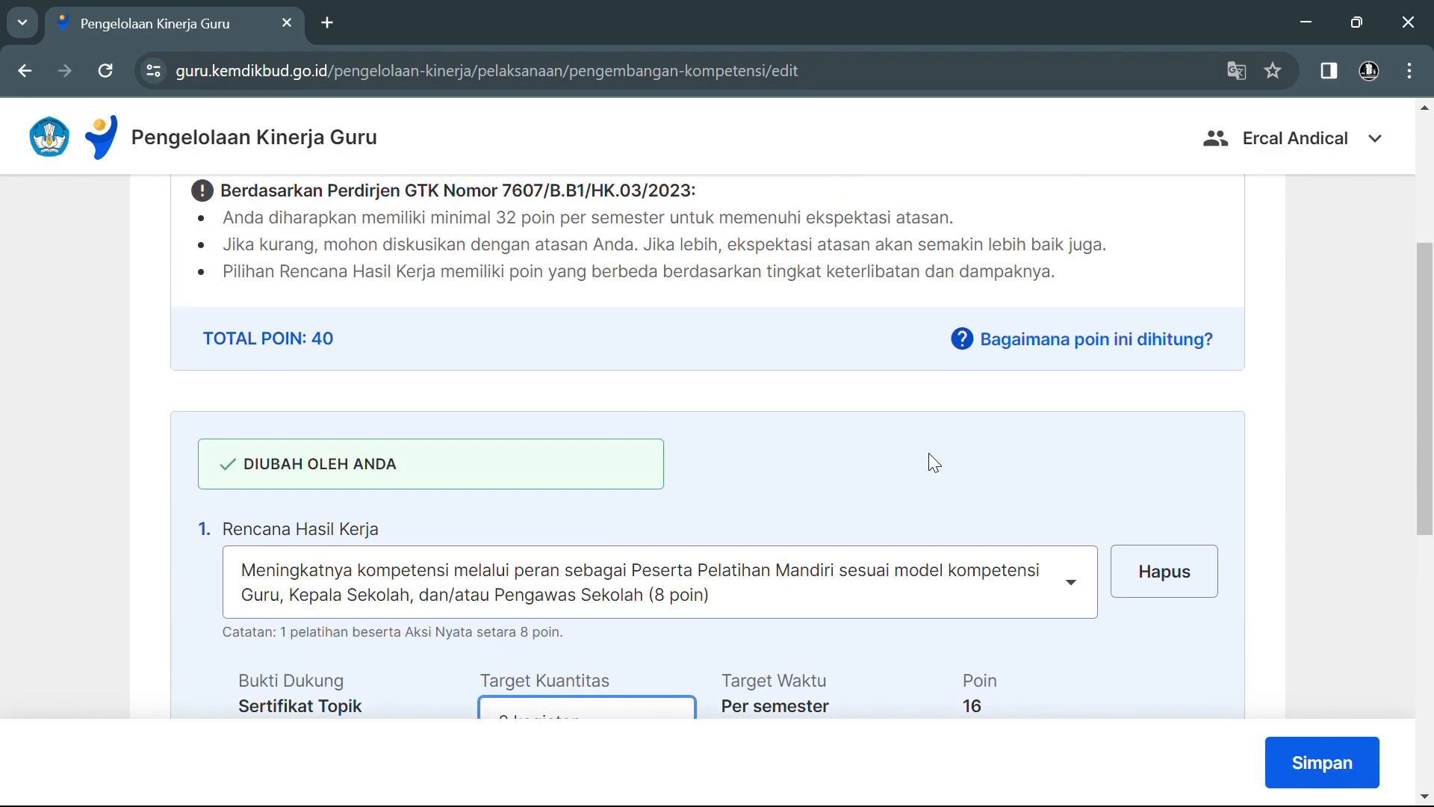
{"action": "scroll", "coordinate": [930, 457], "scroll_direction": "down", "scroll_amount": 4}
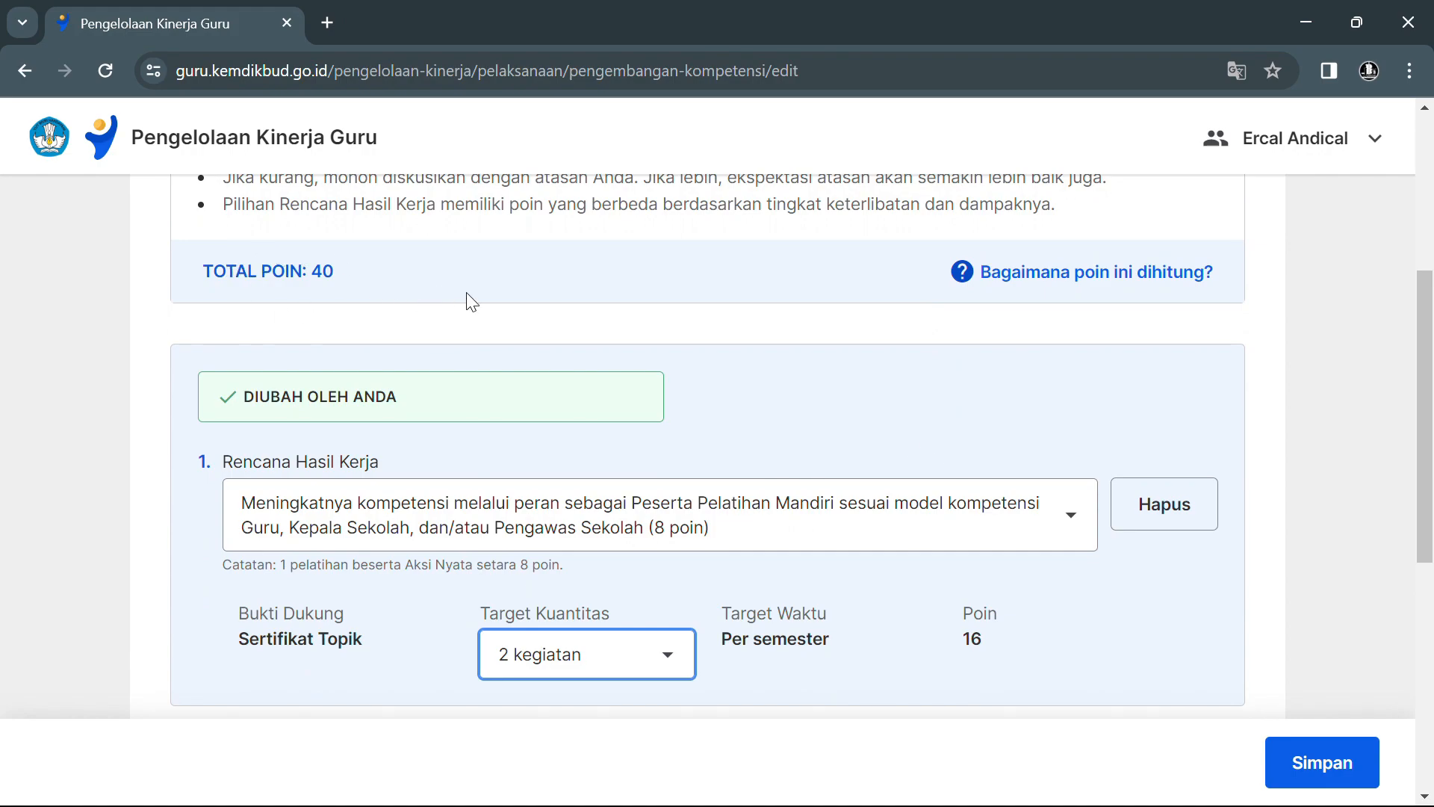
{"action": "scroll", "coordinate": [741, 382], "scroll_direction": "down", "scroll_amount": 2}
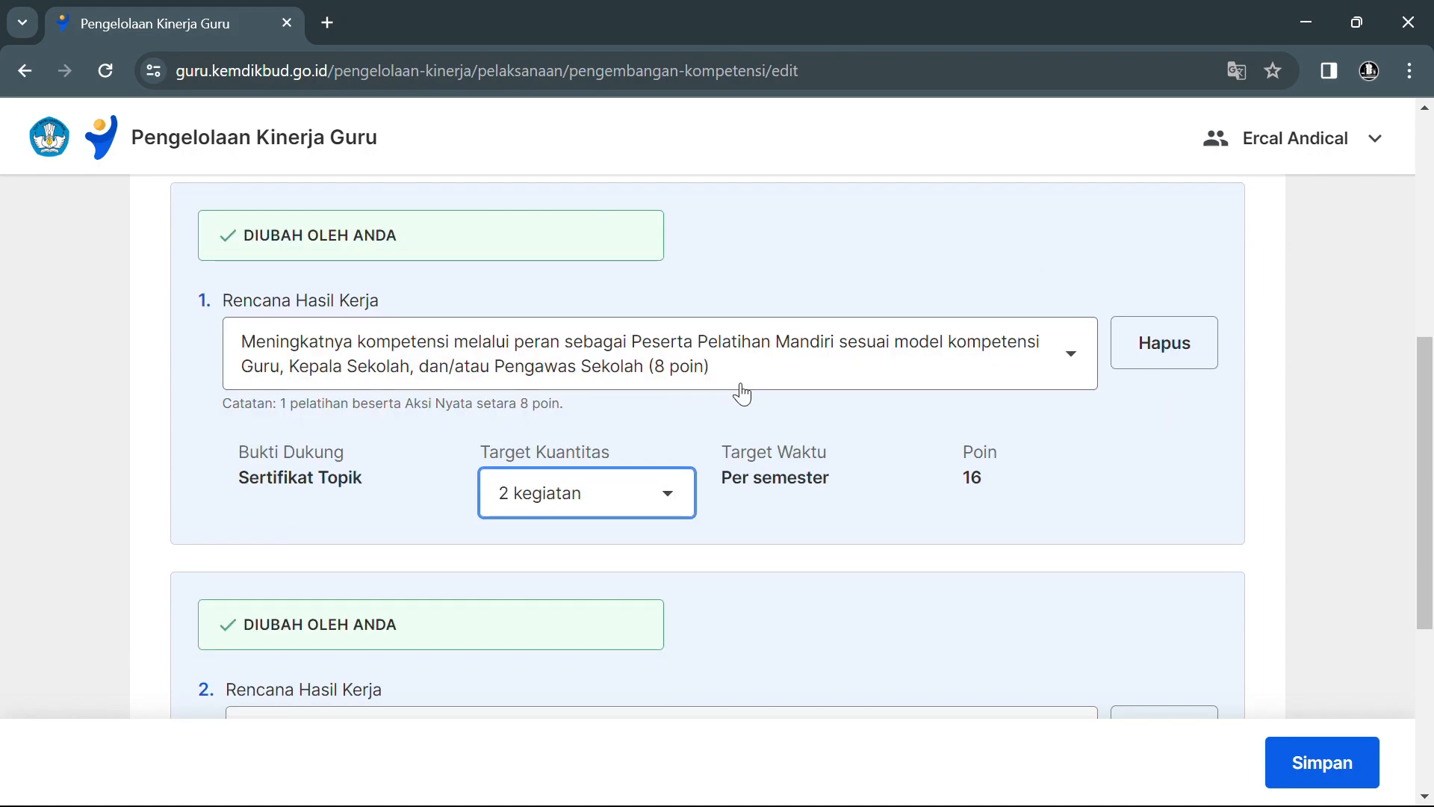
Step: Set the first Rencana Hasil Kerja's Target Kuantitas to 1 kegiatan and check the total points
{"action": "left_click", "coordinate": [668, 495]}
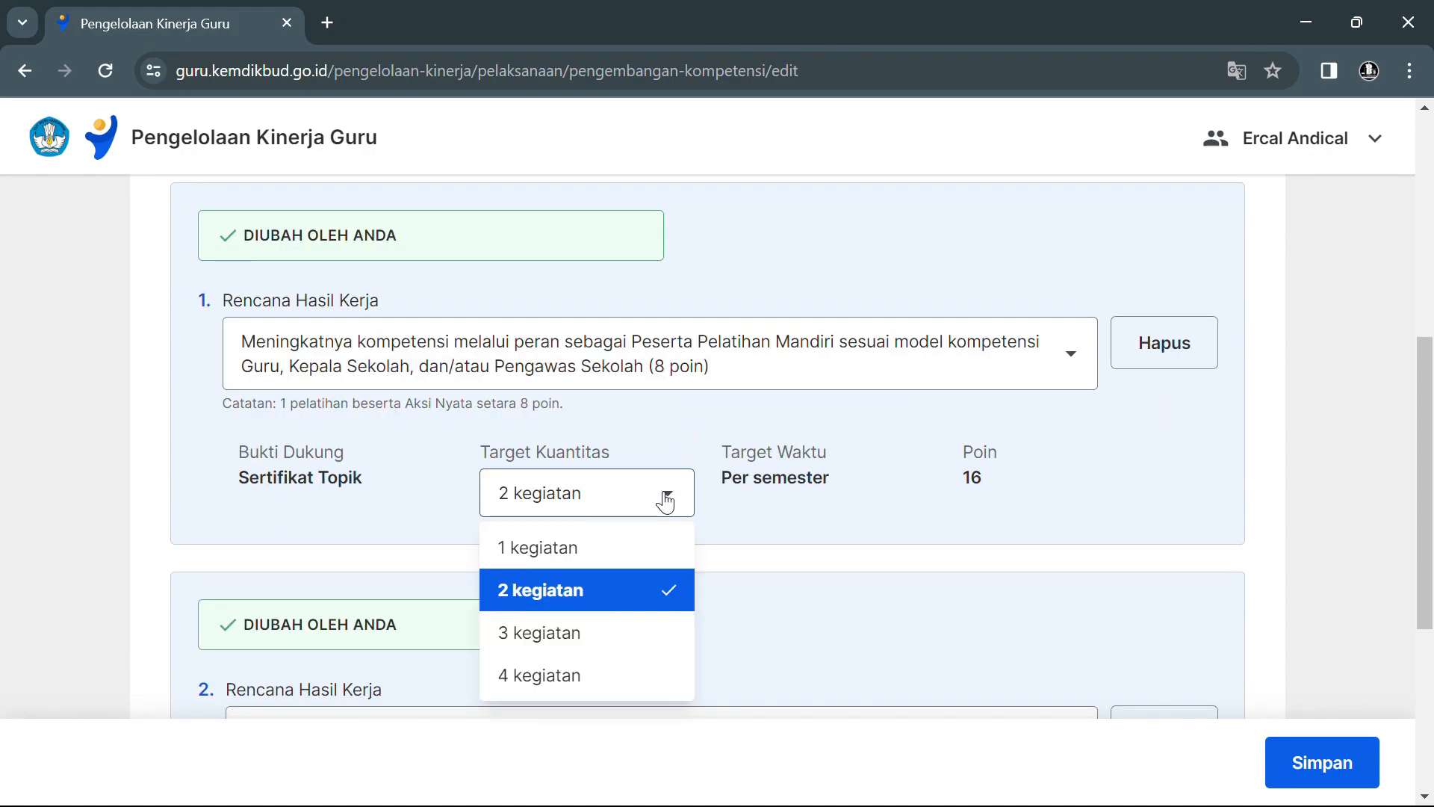
{"action": "left_click", "coordinate": [602, 548]}
{"action": "scroll", "coordinate": [879, 519], "scroll_direction": "down", "scroll_amount": 2}
{"action": "scroll", "coordinate": [879, 513], "scroll_direction": "down", "scroll_amount": 3}
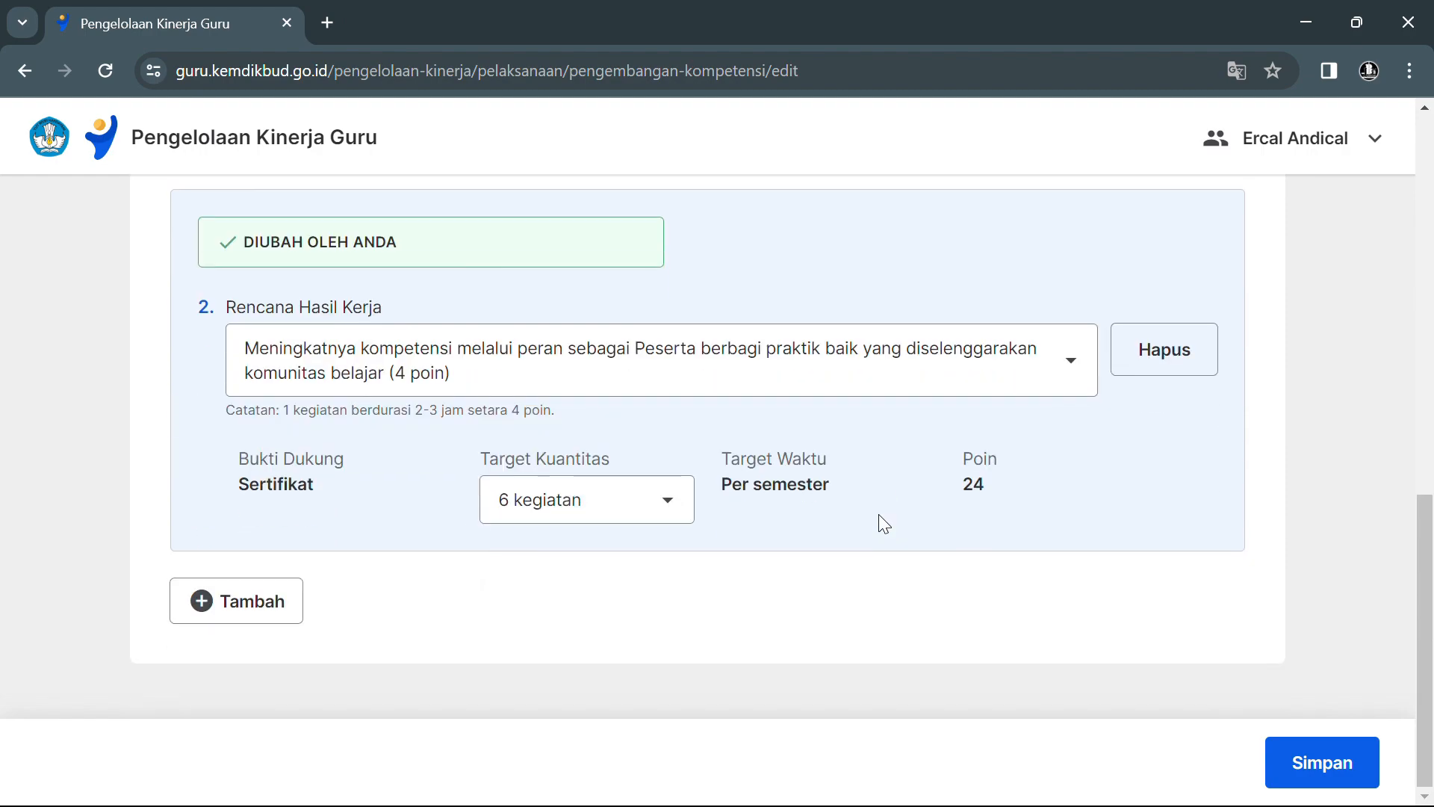
{"action": "scroll", "coordinate": [879, 514], "scroll_direction": "up", "scroll_amount": 10}
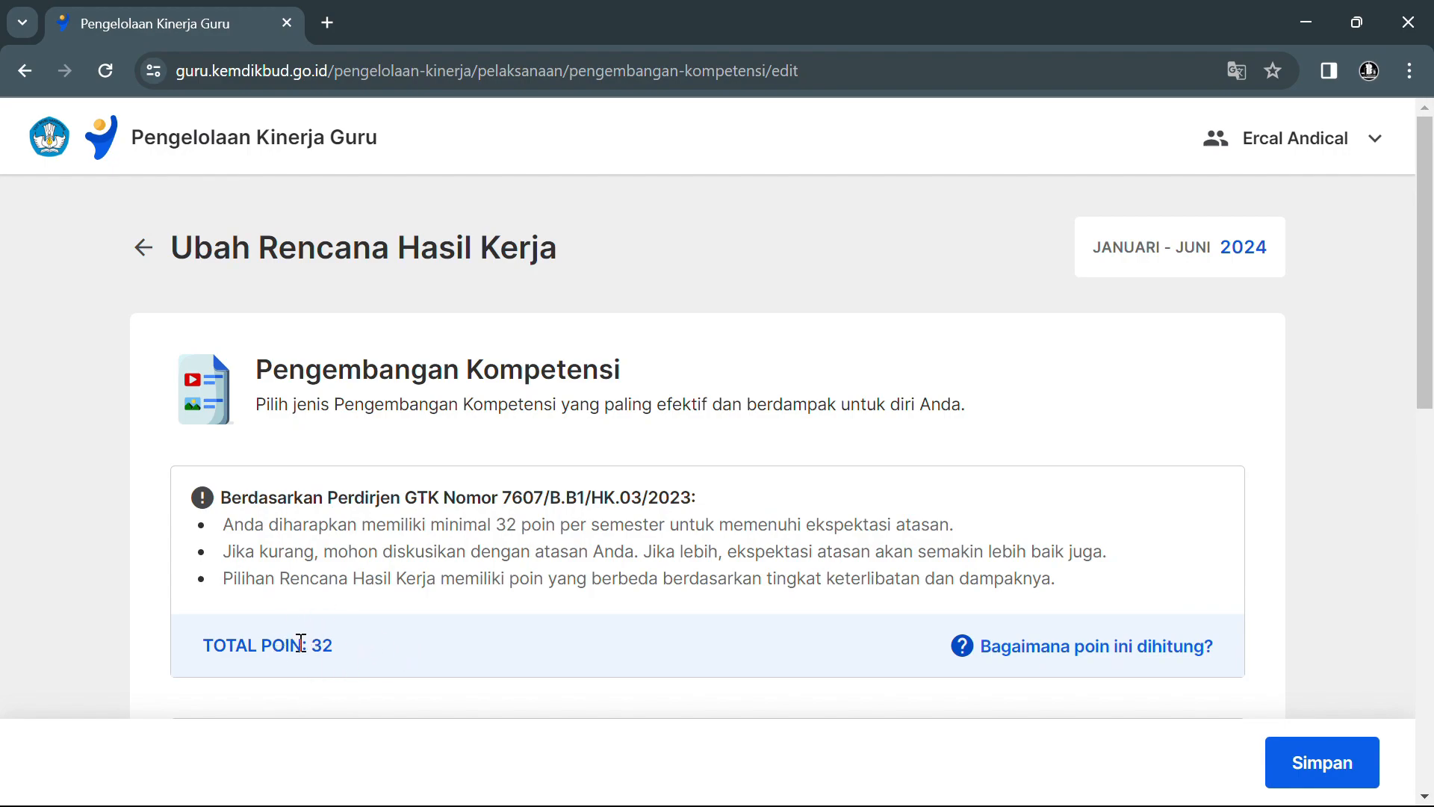
{"action": "scroll", "coordinate": [446, 573], "scroll_direction": "down", "scroll_amount": 3}
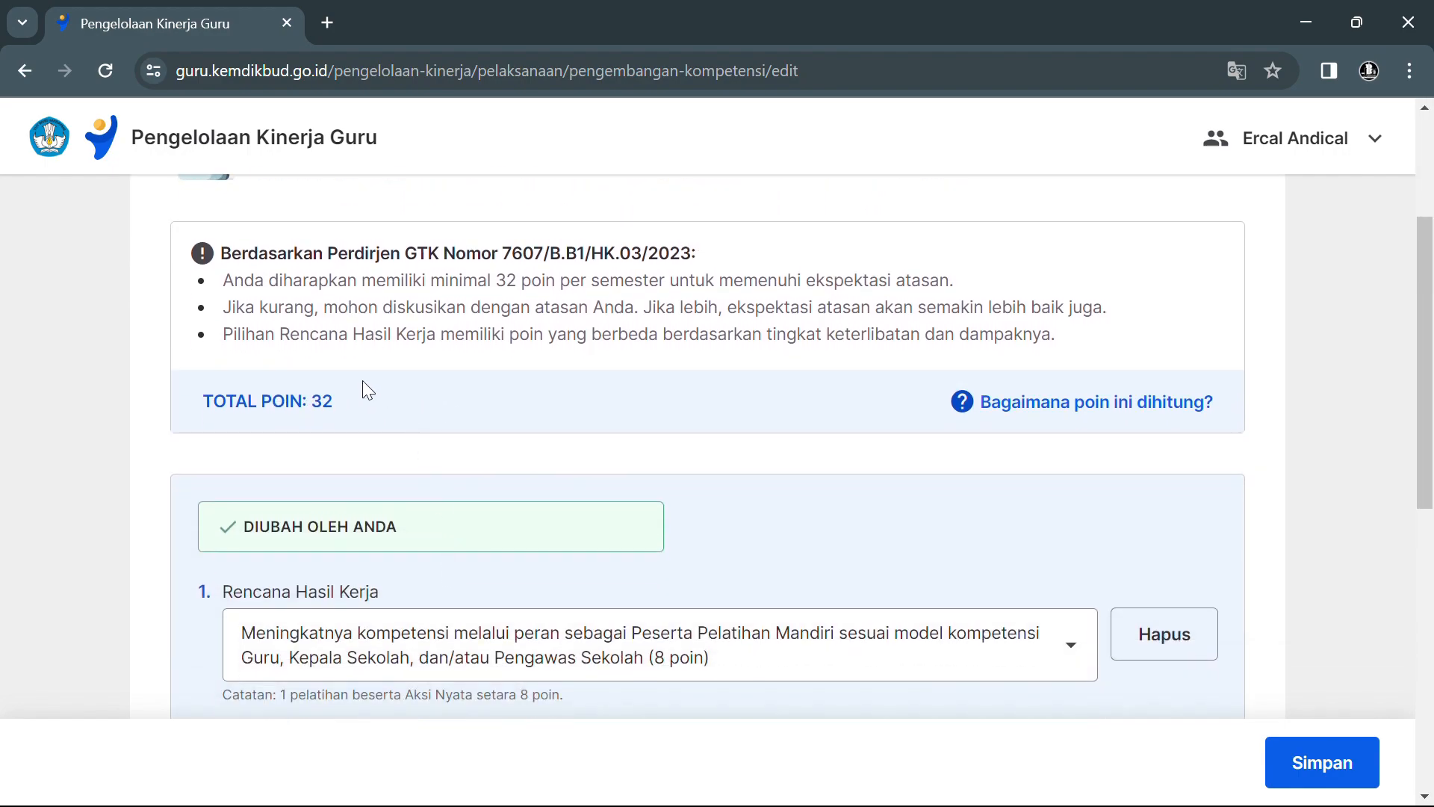
{"action": "scroll", "coordinate": [422, 428], "scroll_direction": "down", "scroll_amount": 6}
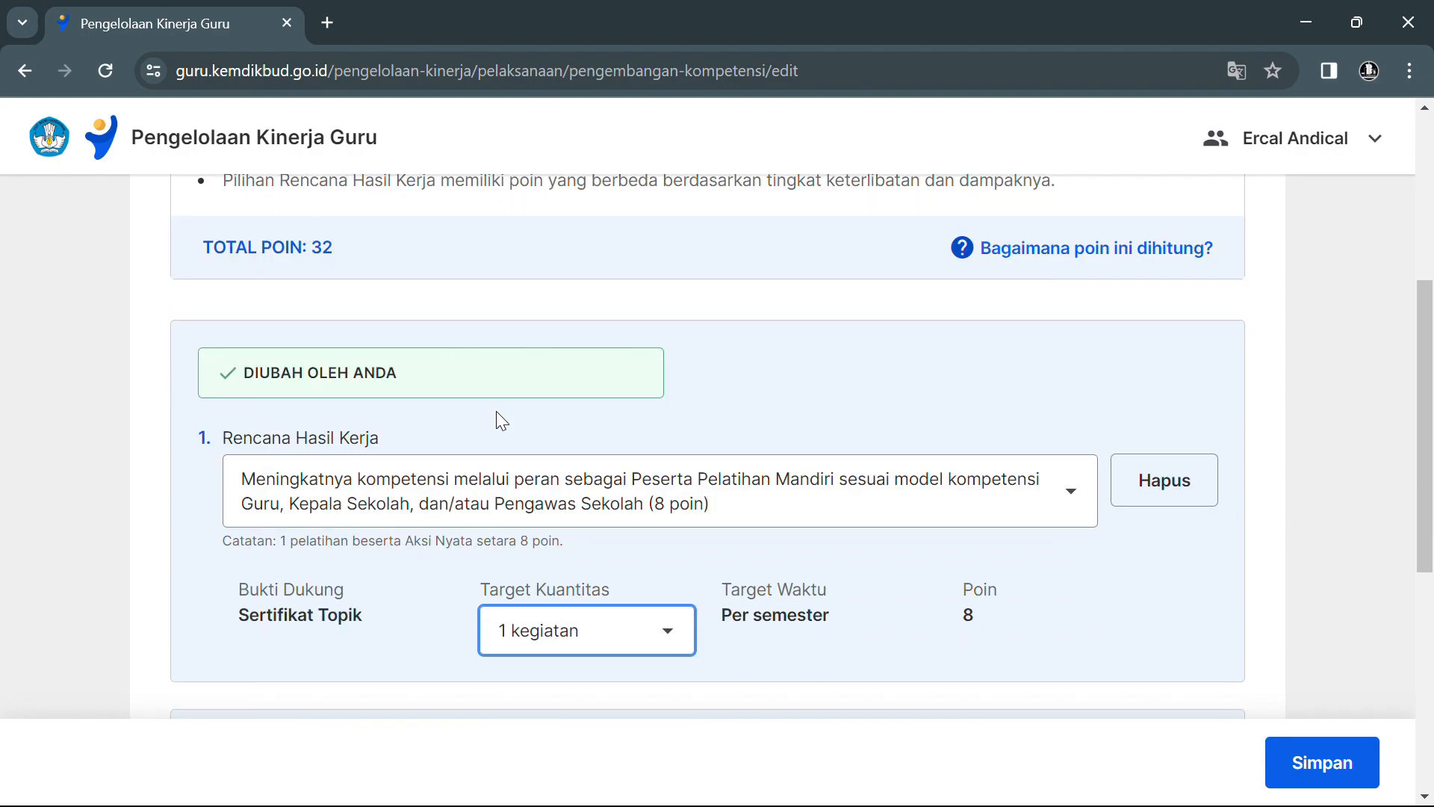
Step: Set the Target Kuantitas of the first Rencana Hasil Kerja back to 2 kegiatan
{"action": "left_click", "coordinate": [673, 332]}
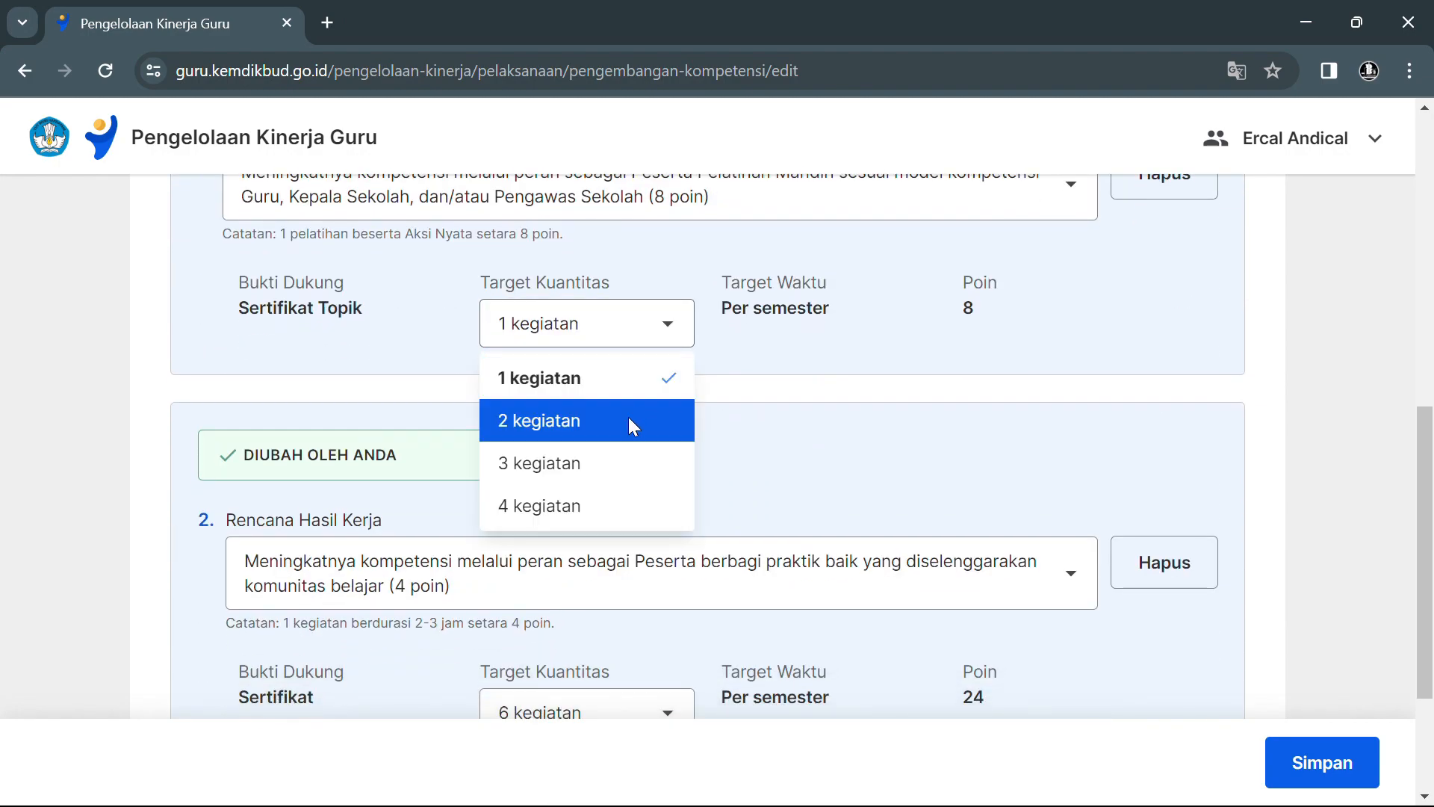
{"action": "left_click", "coordinate": [630, 434]}
Step: Set the second Rencana Hasil Kerja's Target Kuantitas to 4 kegiatan and check the total points against the minimum
{"action": "scroll", "coordinate": [856, 451], "scroll_direction": "down", "scroll_amount": 3}
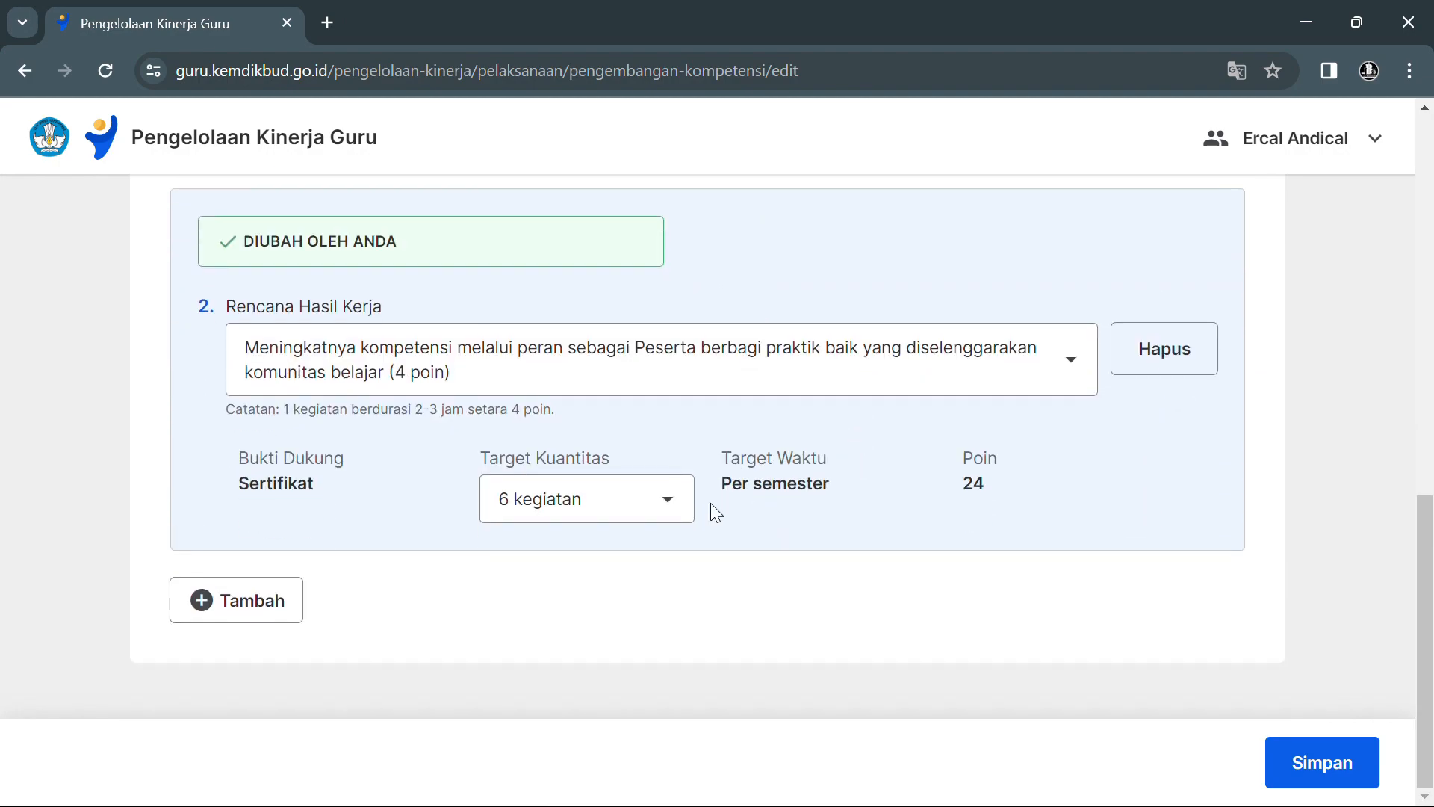
{"action": "left_click", "coordinate": [672, 511]}
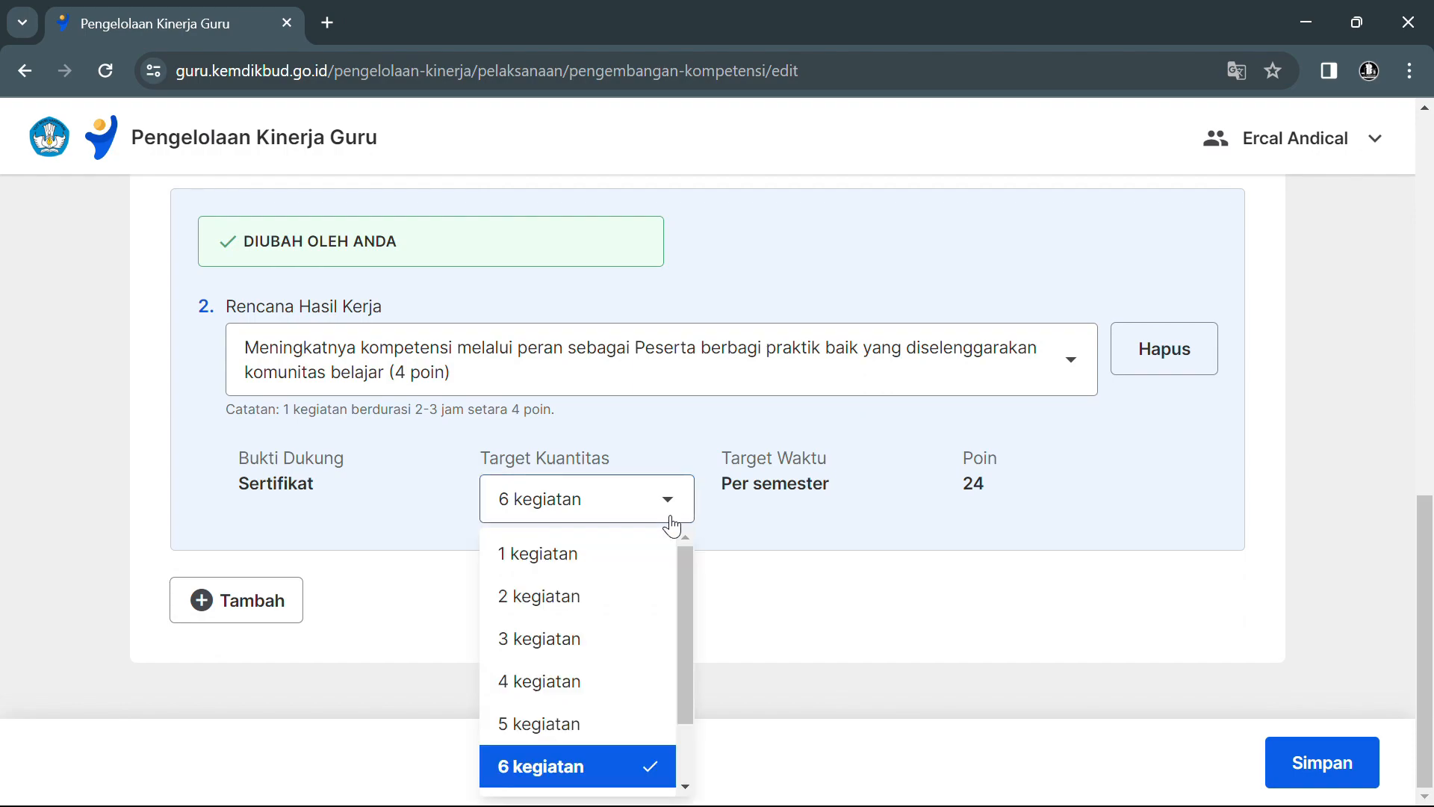
{"action": "left_click", "coordinate": [613, 680]}
{"action": "scroll", "coordinate": [829, 553], "scroll_direction": "up", "scroll_amount": 10}
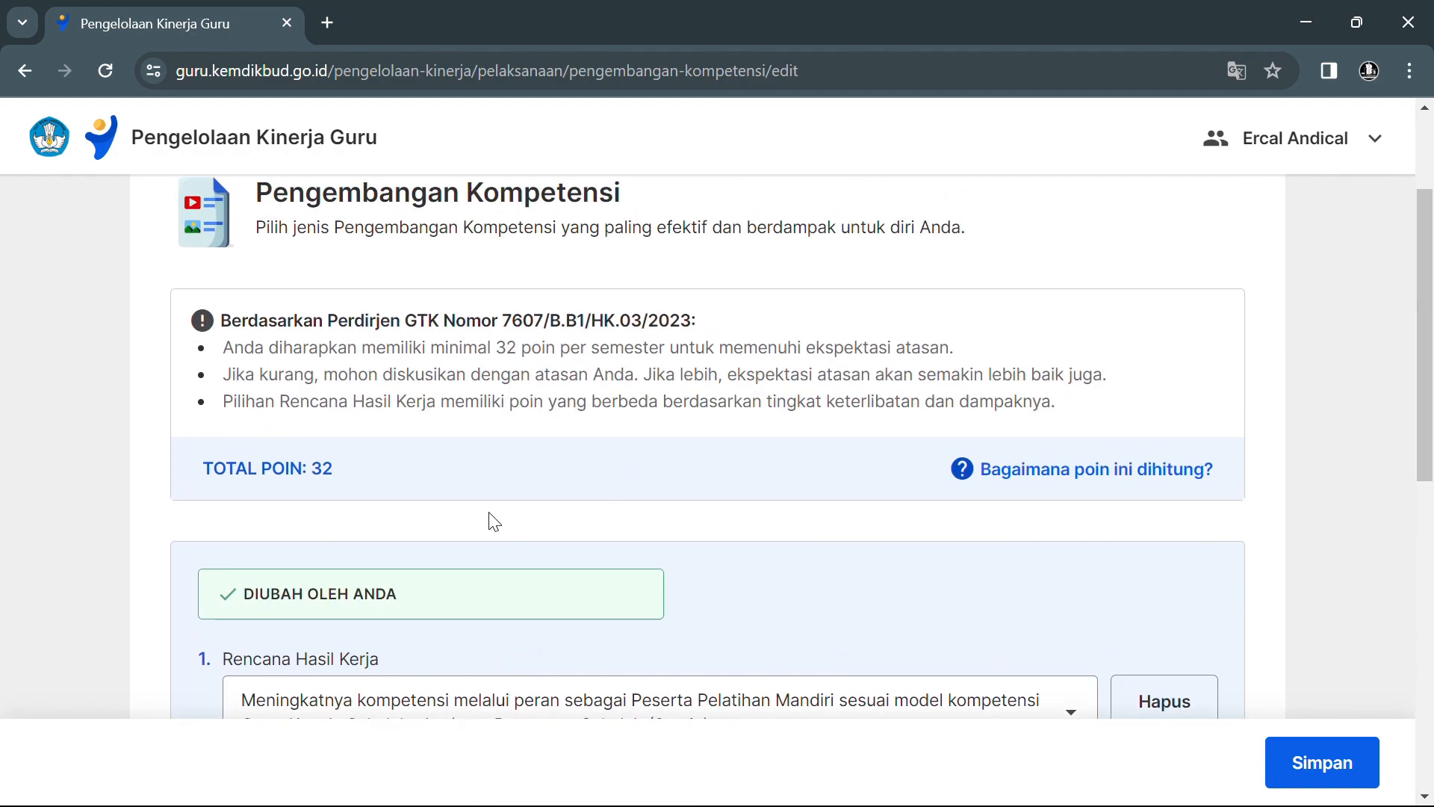
{"action": "scroll", "coordinate": [829, 531], "scroll_direction": "down", "scroll_amount": 9}
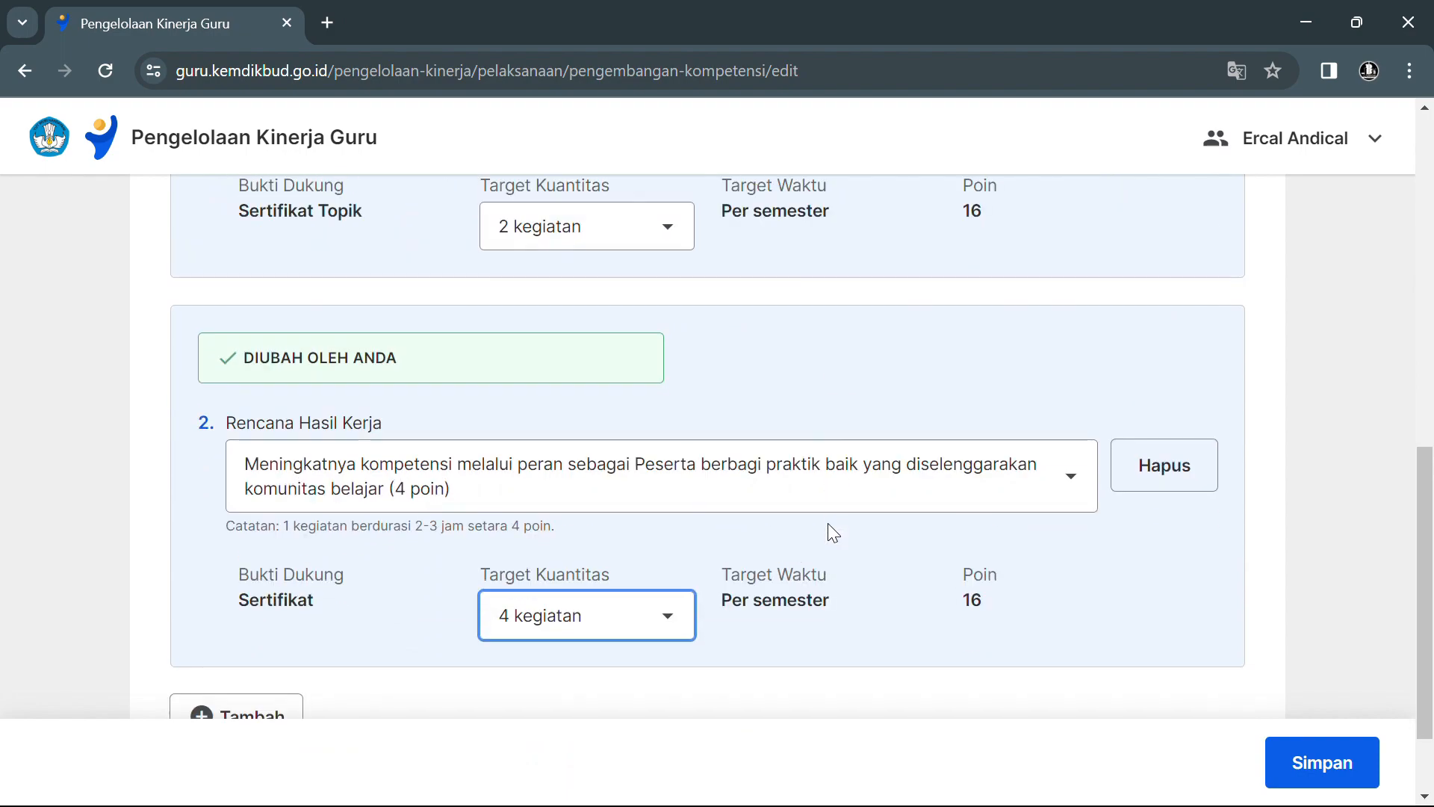
{"action": "scroll", "coordinate": [828, 523], "scroll_direction": "up", "scroll_amount": 9}
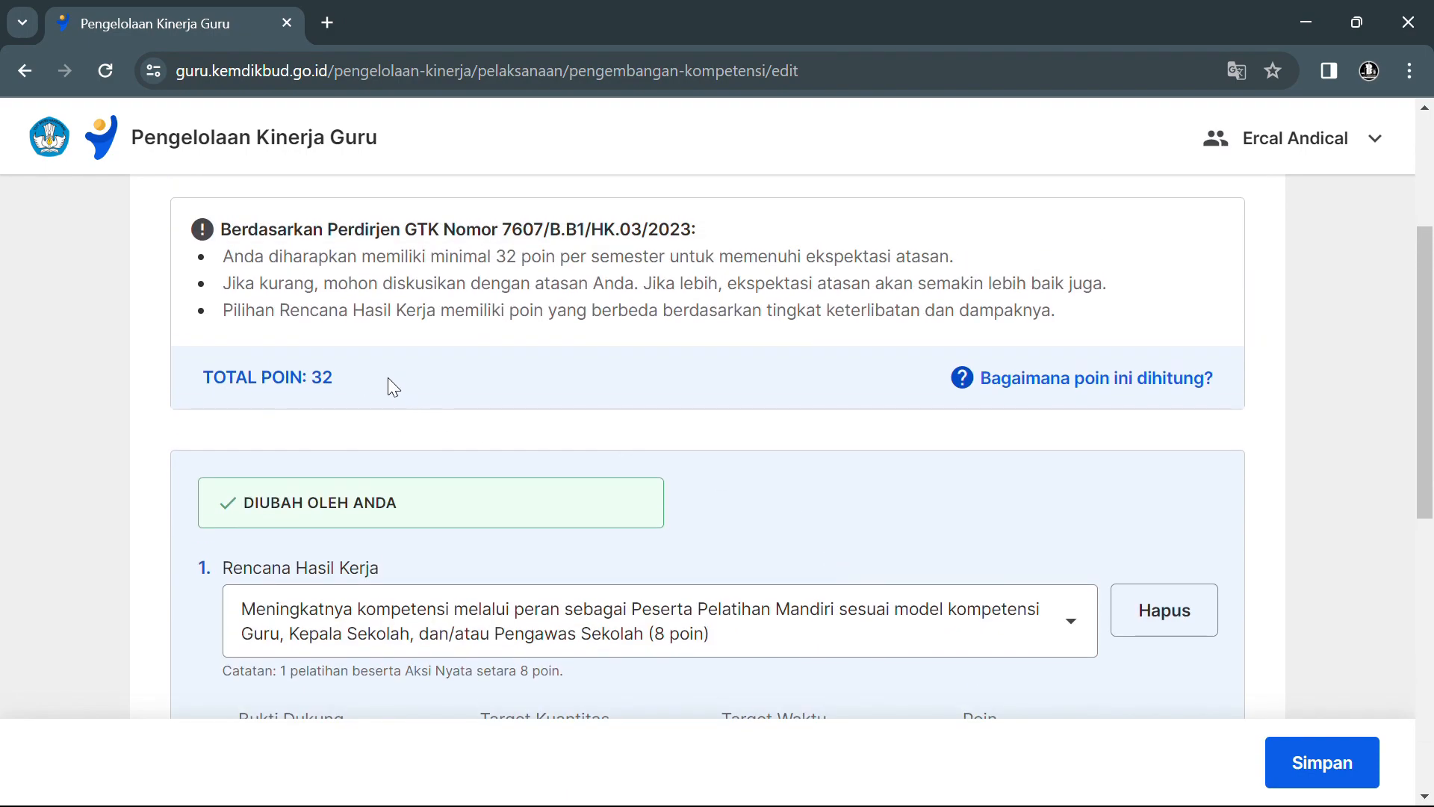
{"action": "scroll", "coordinate": [617, 448], "scroll_direction": "down", "scroll_amount": 9}
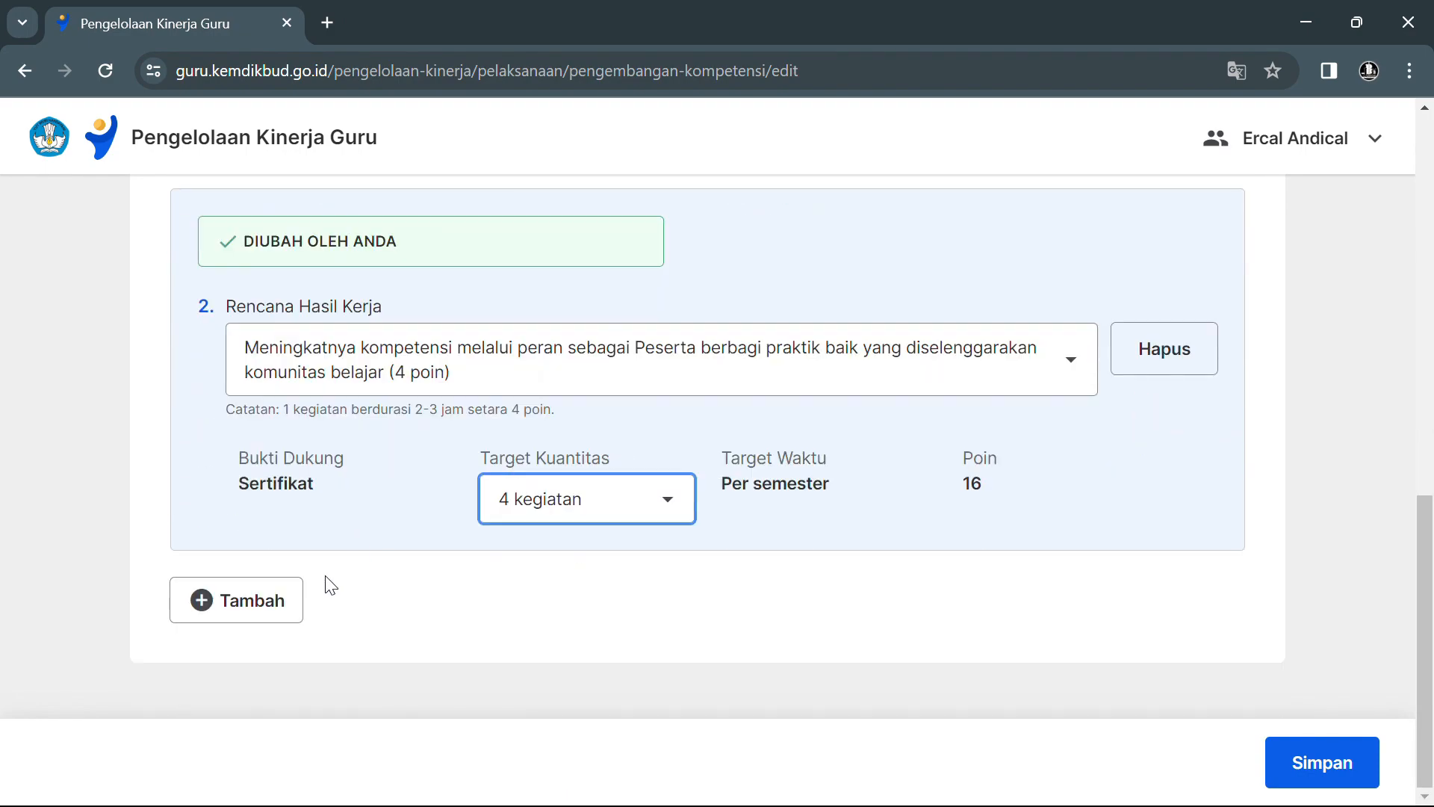
Step: Save the new Rencana Hasil Kerja, declaring that it is appropriate and has been discussed with the superior
{"action": "left_click", "coordinate": [1339, 751]}
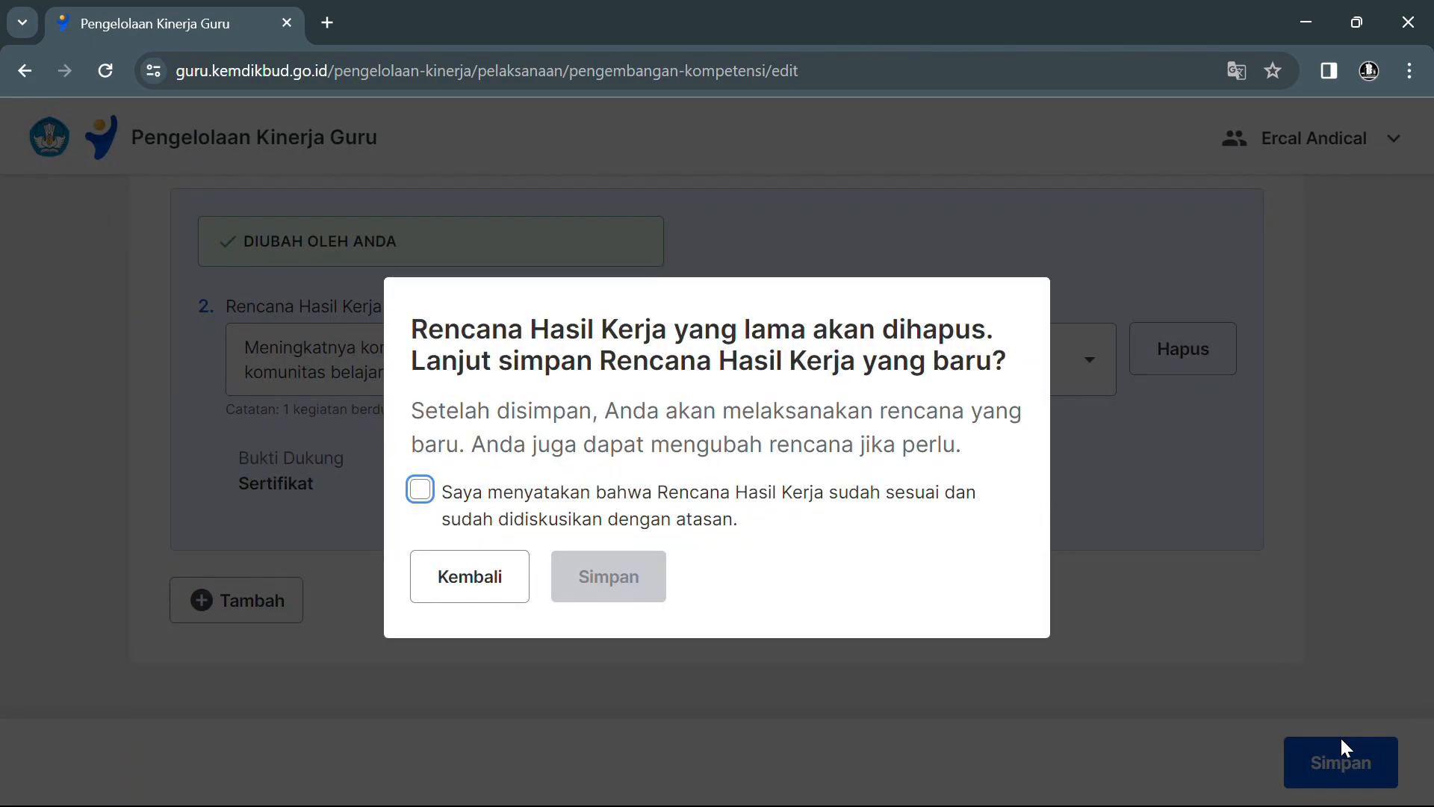
{"action": "left_click", "coordinate": [418, 490]}
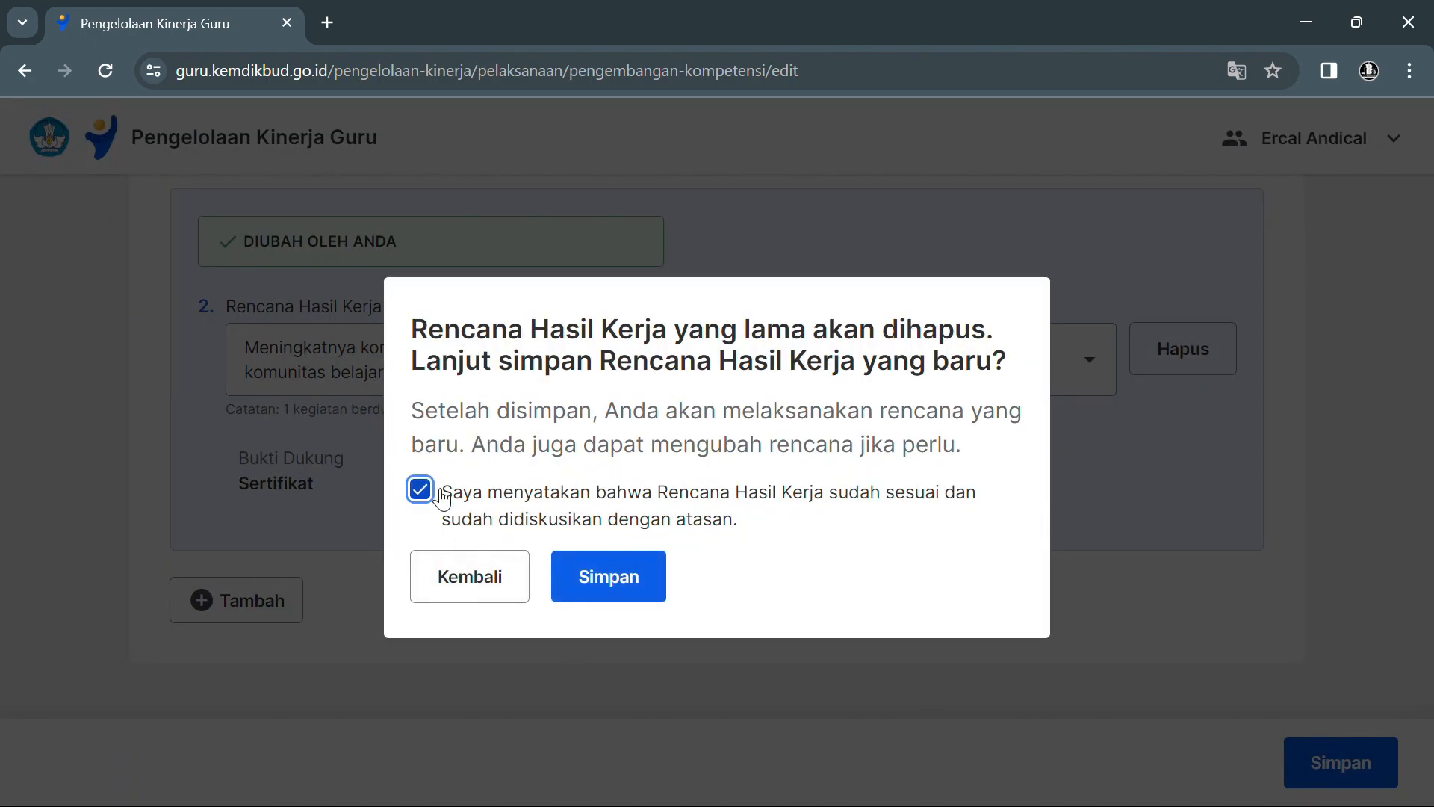
{"action": "left_click", "coordinate": [623, 588]}
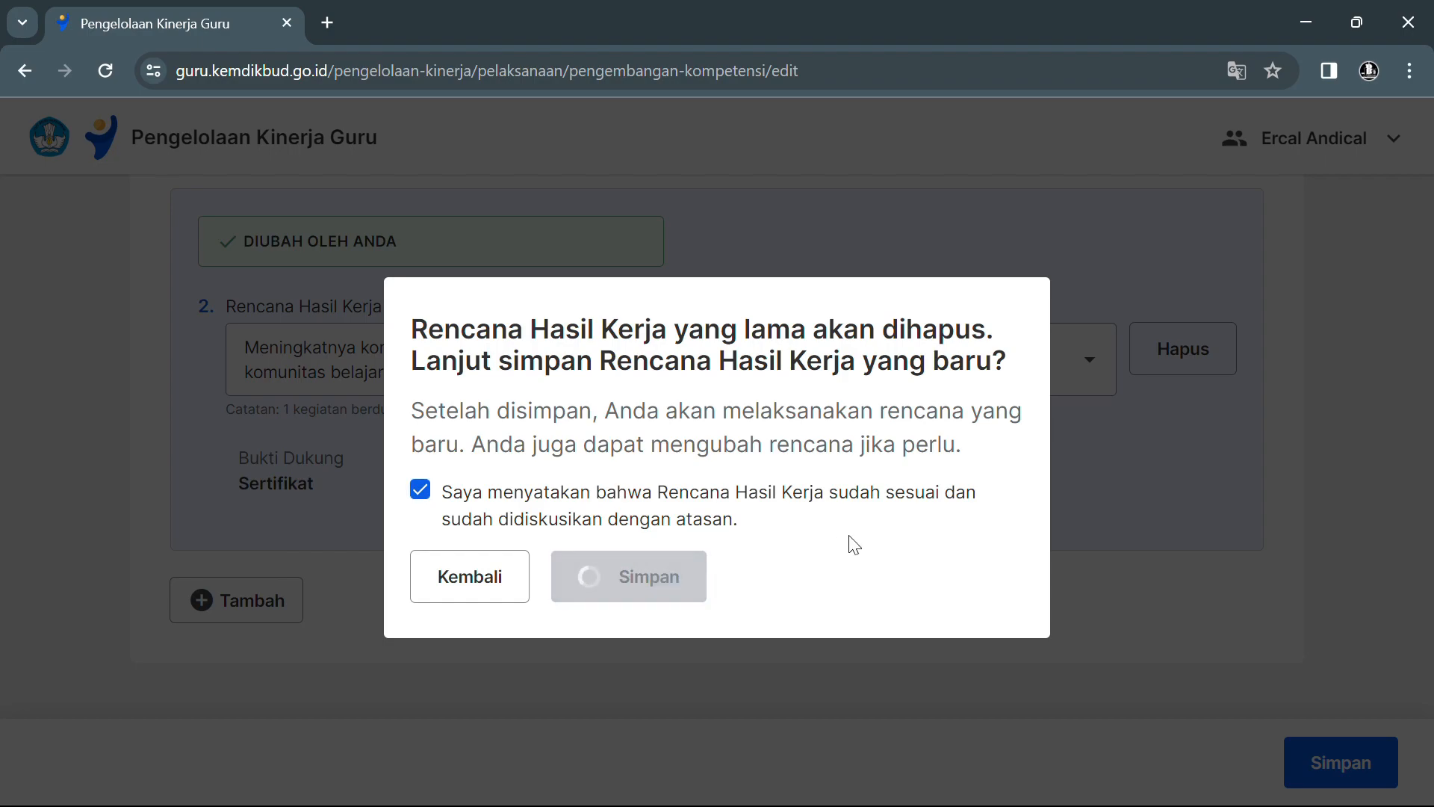
Step: Review the saved Pengembangan Kompetensi plans, checking each plan's points, submission status and the total points
{"action": "scroll", "coordinate": [854, 545], "scroll_direction": "down", "scroll_amount": 4}
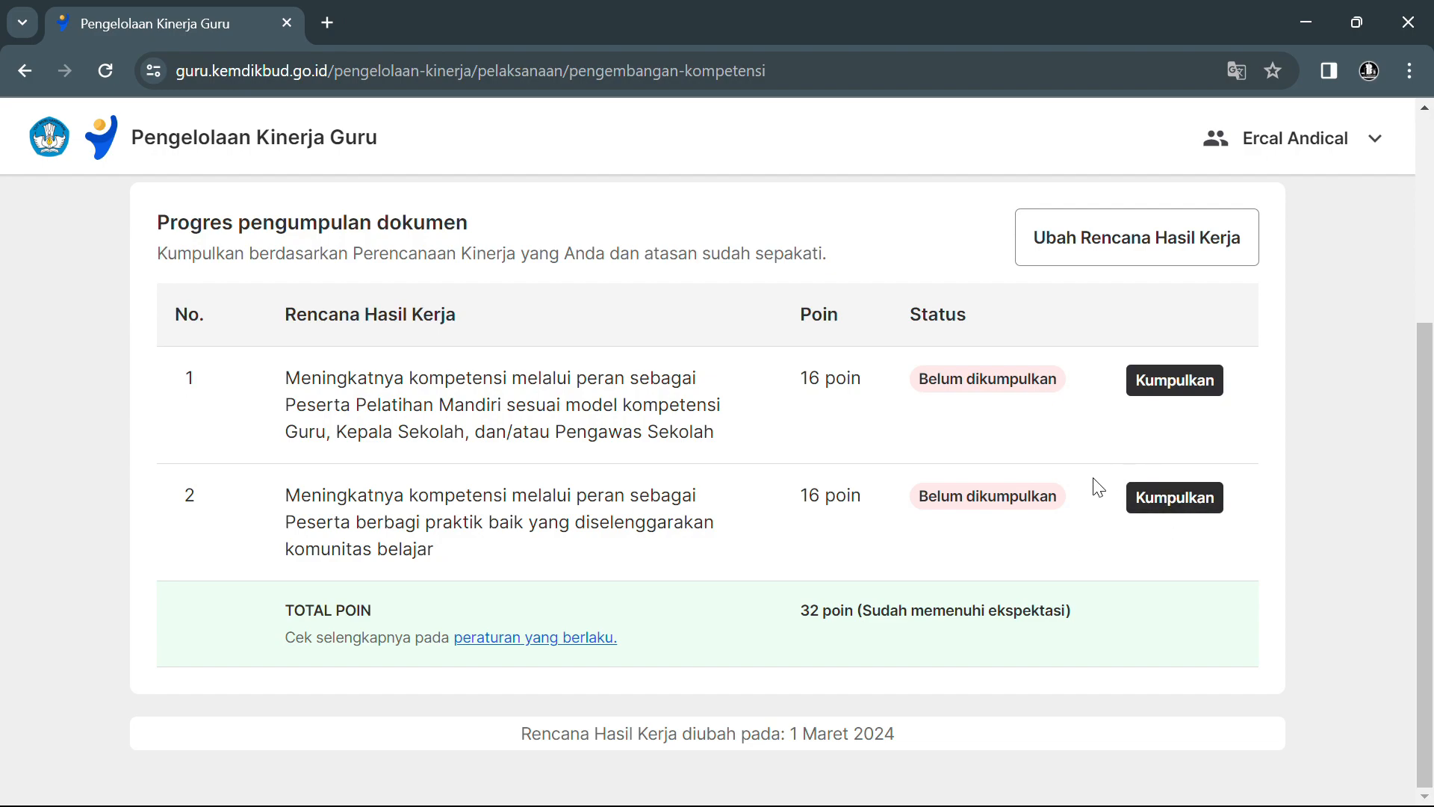
{"action": "scroll", "coordinate": [1168, 555], "scroll_direction": "up", "scroll_amount": 3}
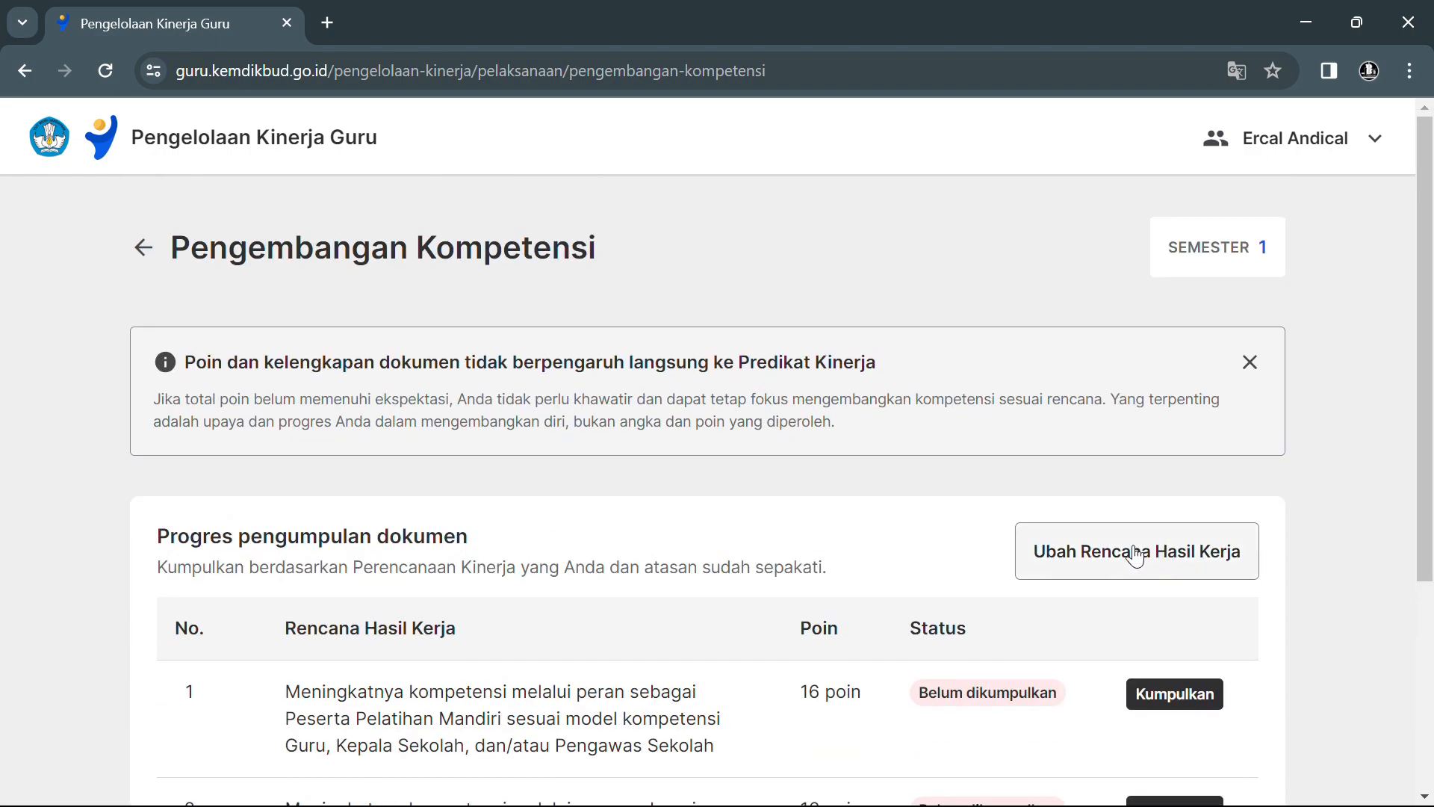
{"action": "scroll", "coordinate": [930, 554], "scroll_direction": "down", "scroll_amount": 3}
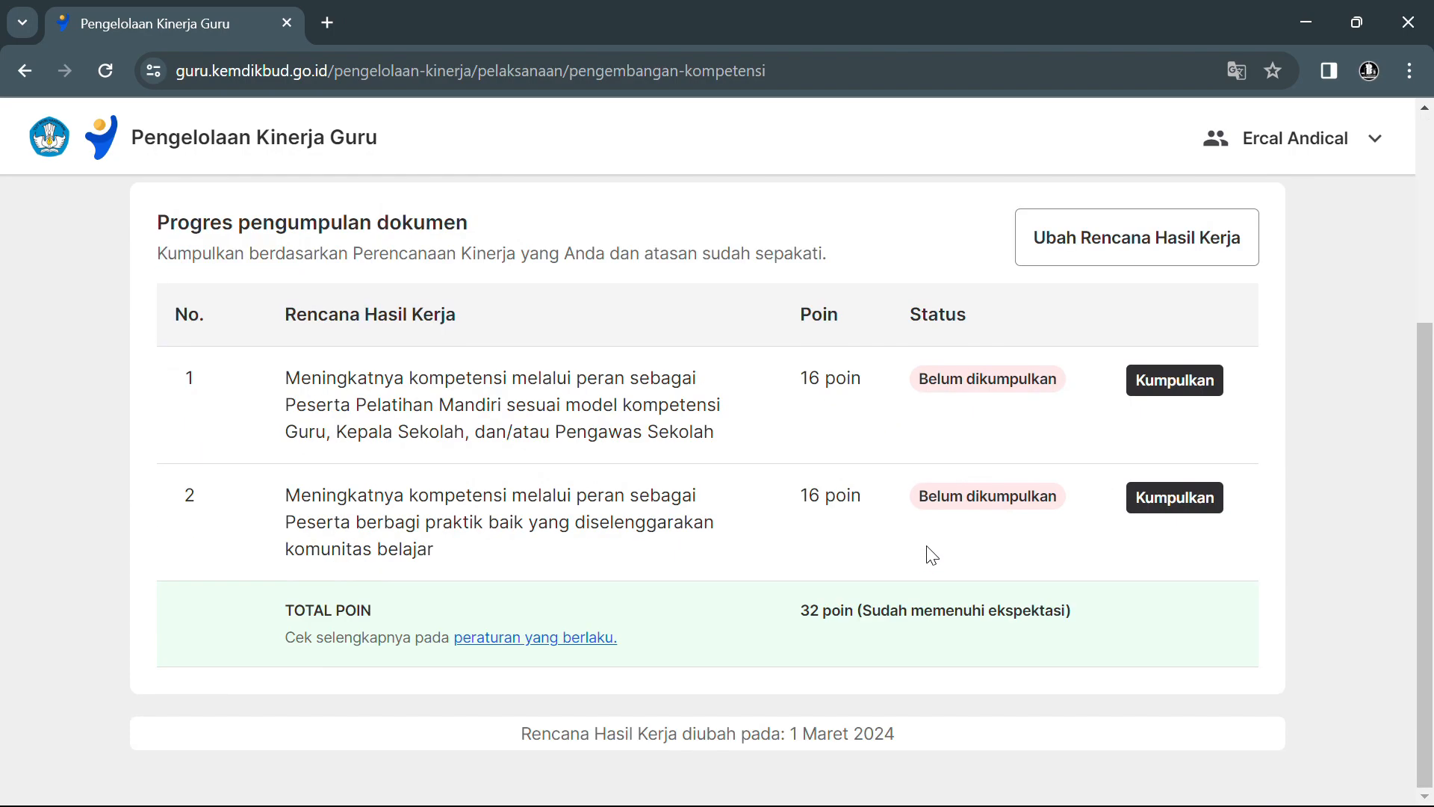
{"action": "scroll", "coordinate": [931, 554], "scroll_direction": "up", "scroll_amount": 3}
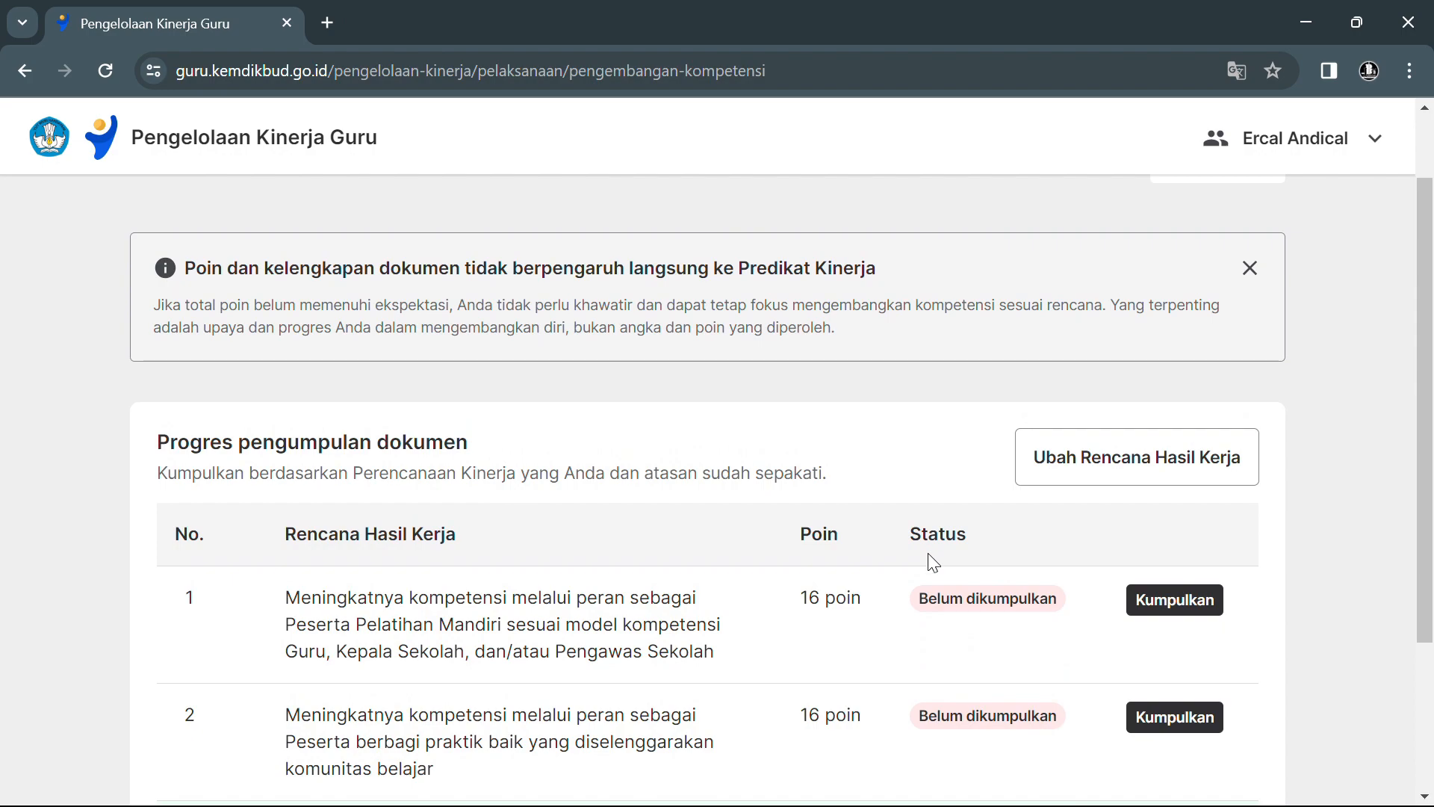
{"action": "scroll", "coordinate": [949, 614], "scroll_direction": "down", "scroll_amount": 2}
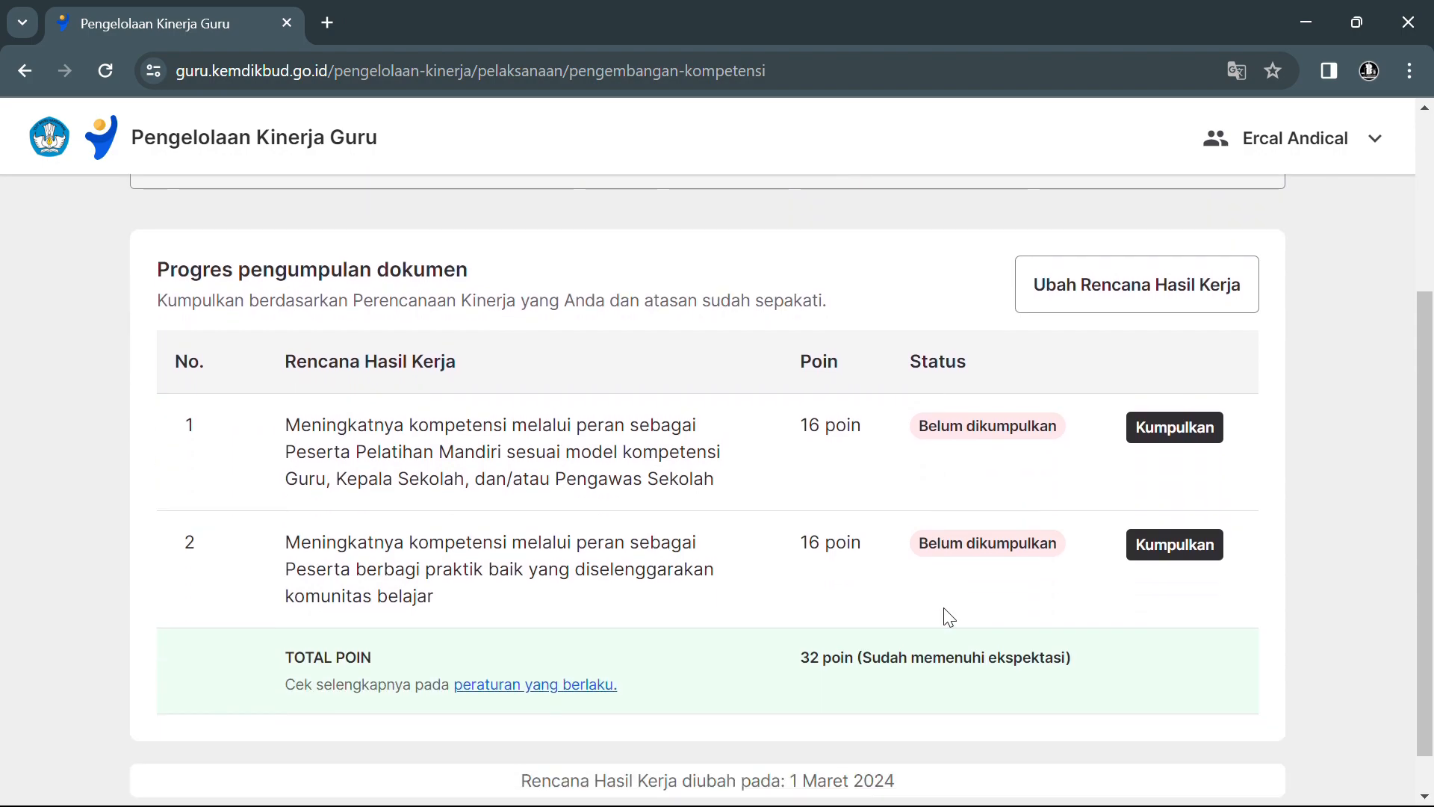
{"action": "scroll", "coordinate": [746, 518], "scroll_direction": "up", "scroll_amount": 3}
{"action": "scroll", "coordinate": [747, 519], "scroll_direction": "down", "scroll_amount": 1}
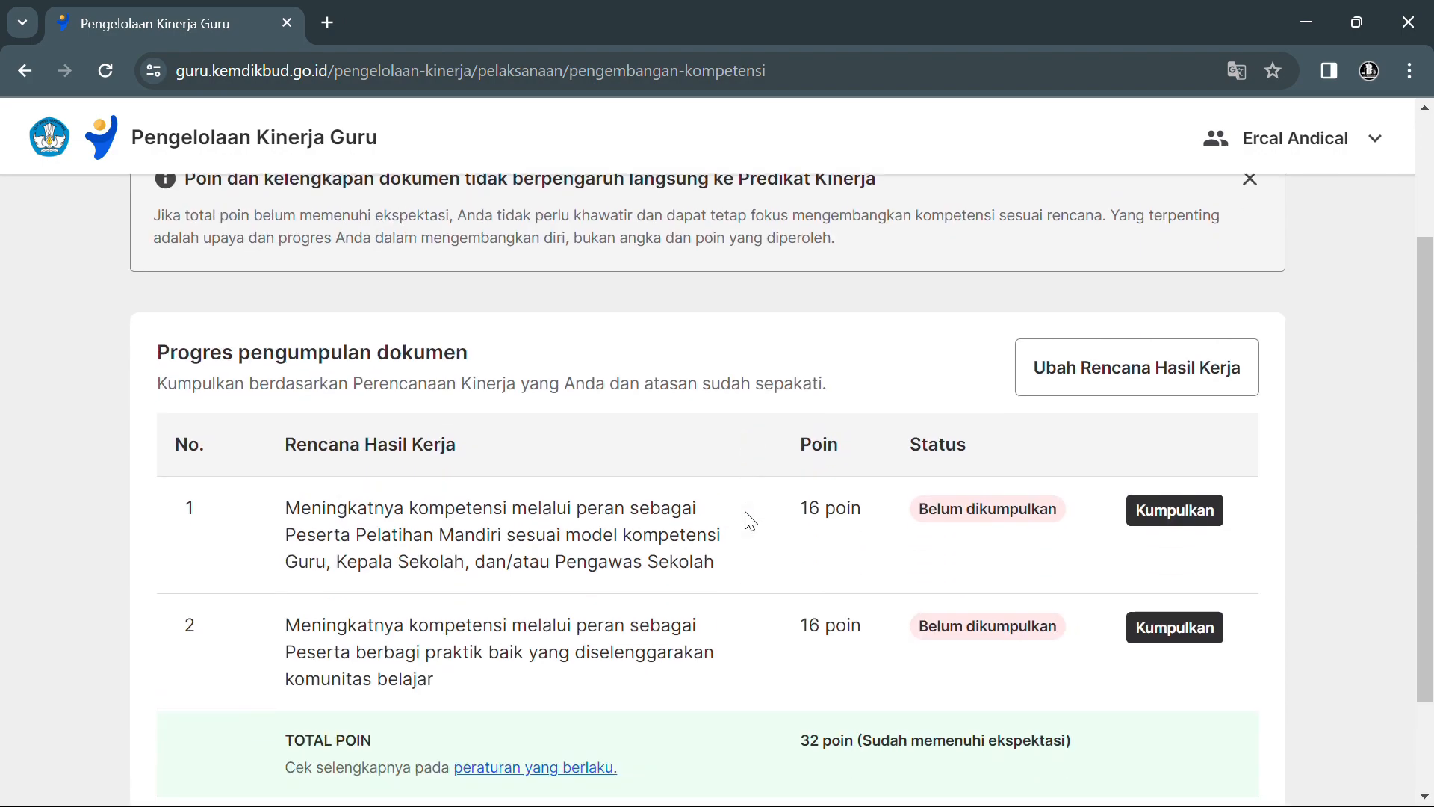
{"action": "scroll", "coordinate": [749, 521], "scroll_direction": "down", "scroll_amount": 2}
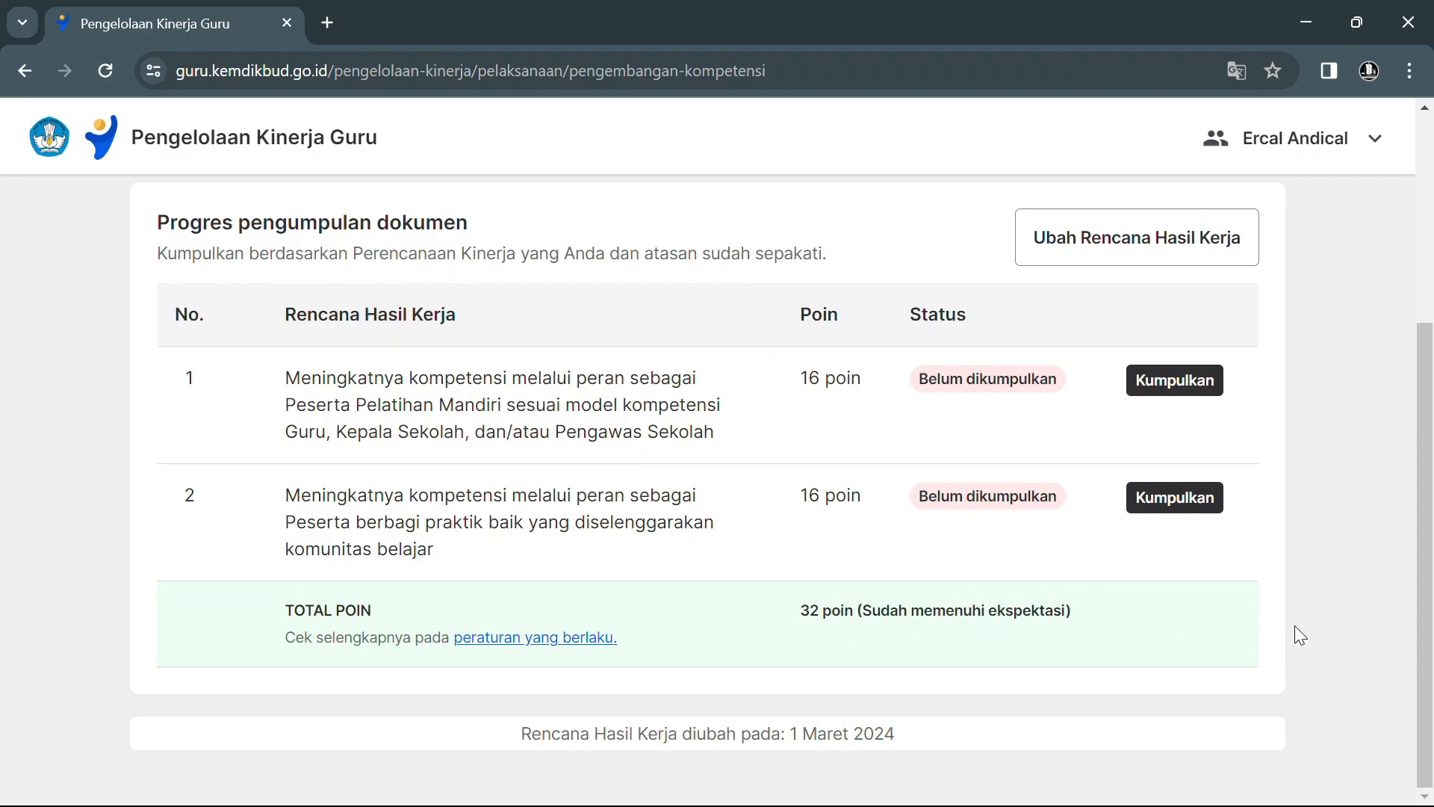
{"action": "left_click_drag", "start_coordinate": [1423, 567], "coordinate": [1404, 347]}
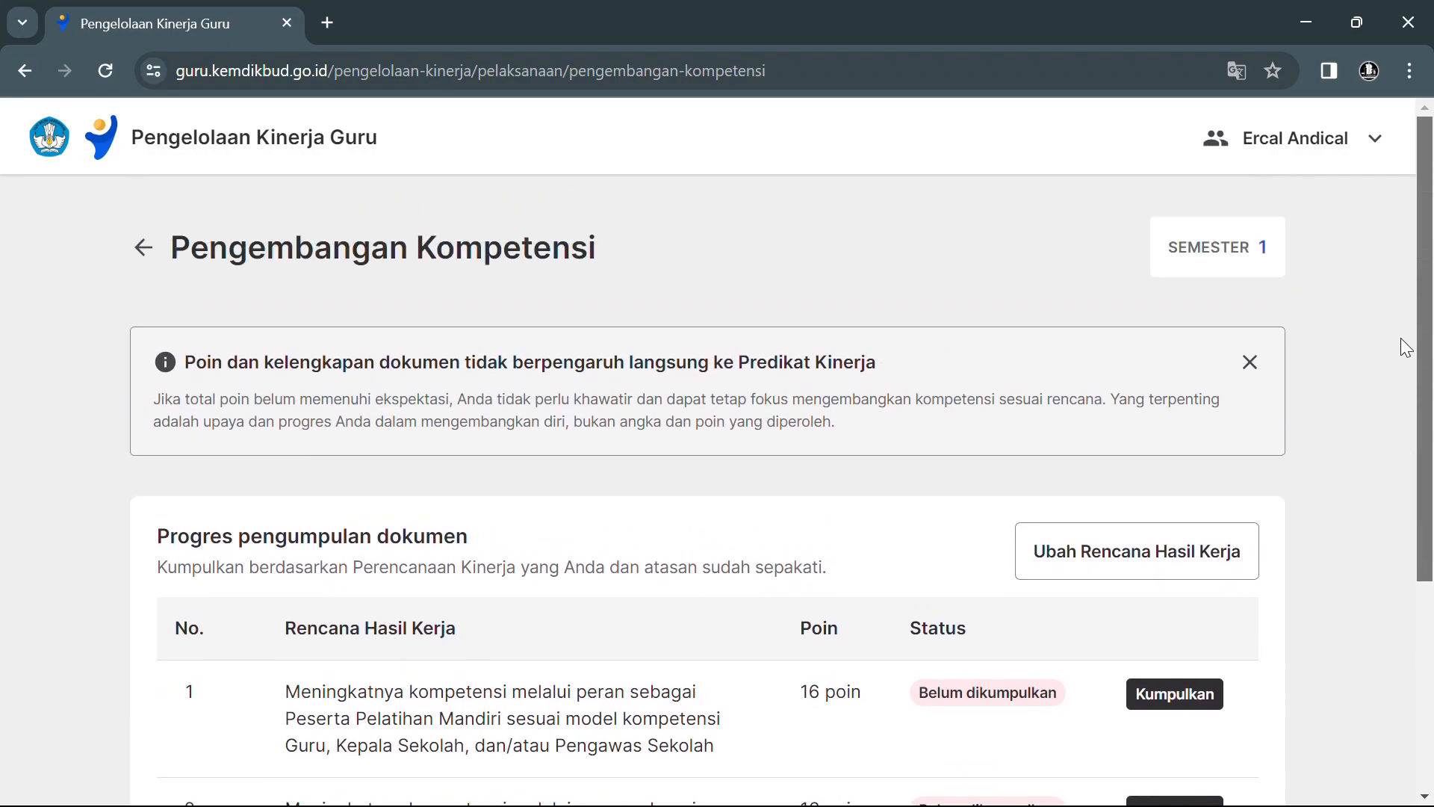
{"action": "scroll", "coordinate": [803, 527], "scroll_direction": "down", "scroll_amount": 2}
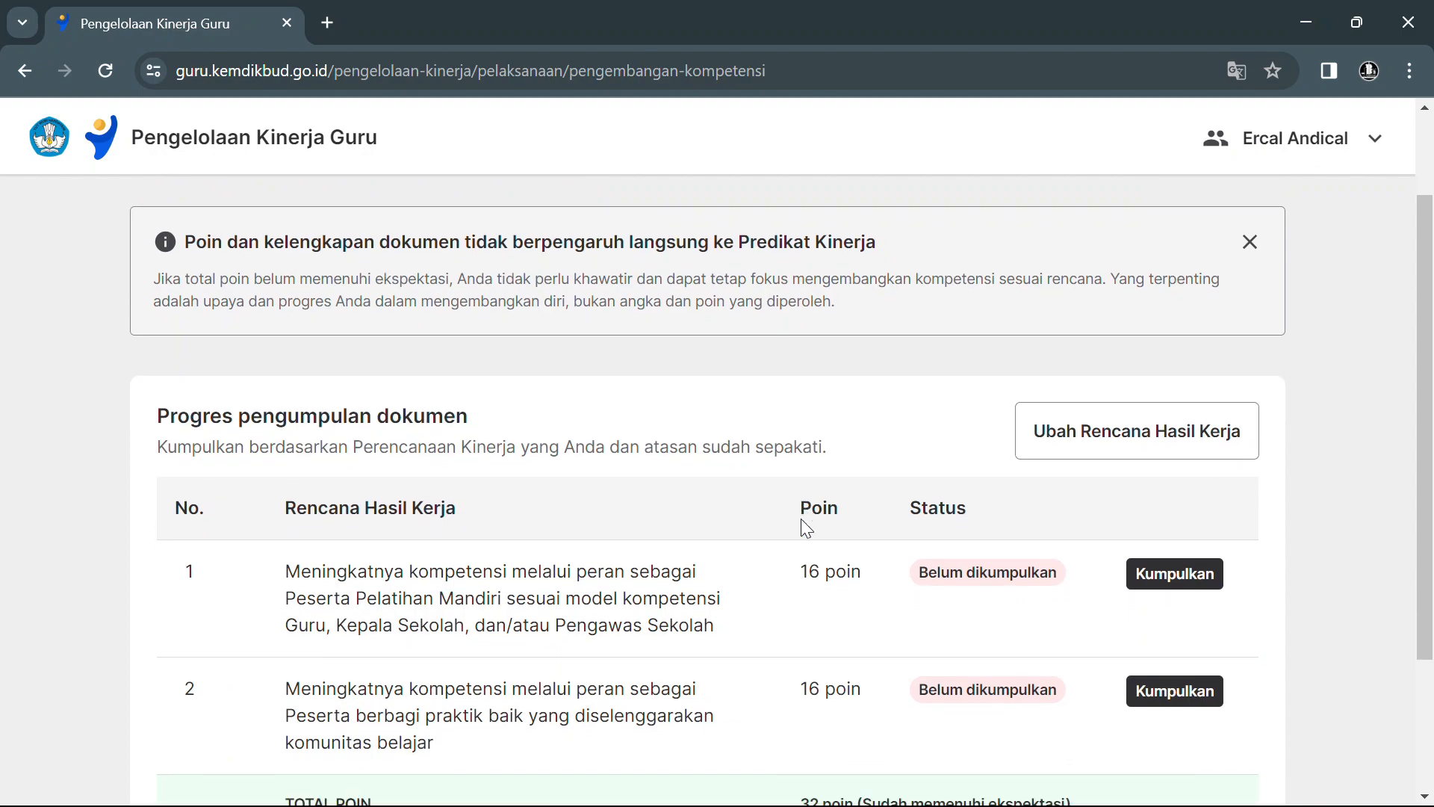
{"action": "scroll", "coordinate": [801, 519], "scroll_direction": "down", "scroll_amount": 1}
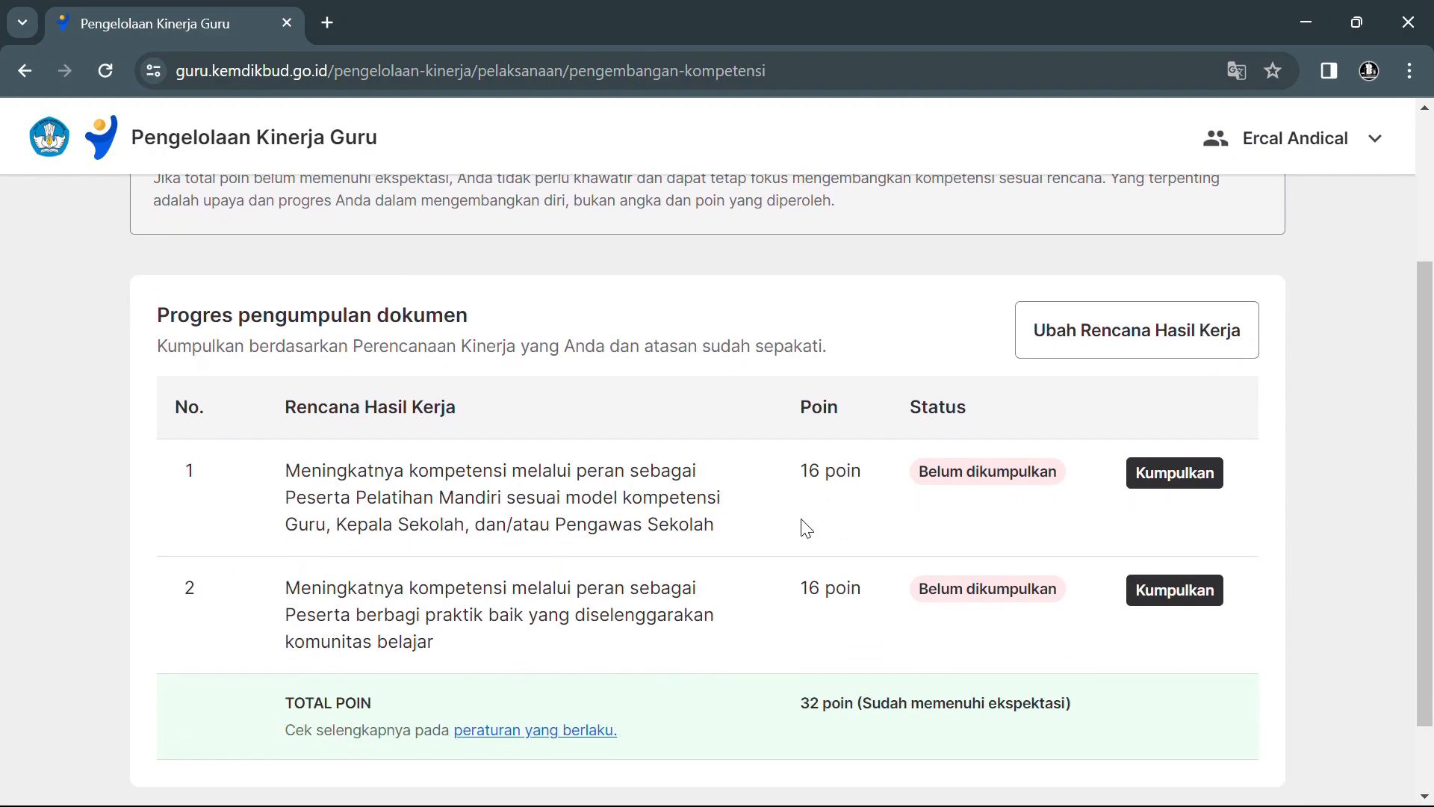
{"action": "scroll", "coordinate": [807, 528], "scroll_direction": "down", "scroll_amount": 1}
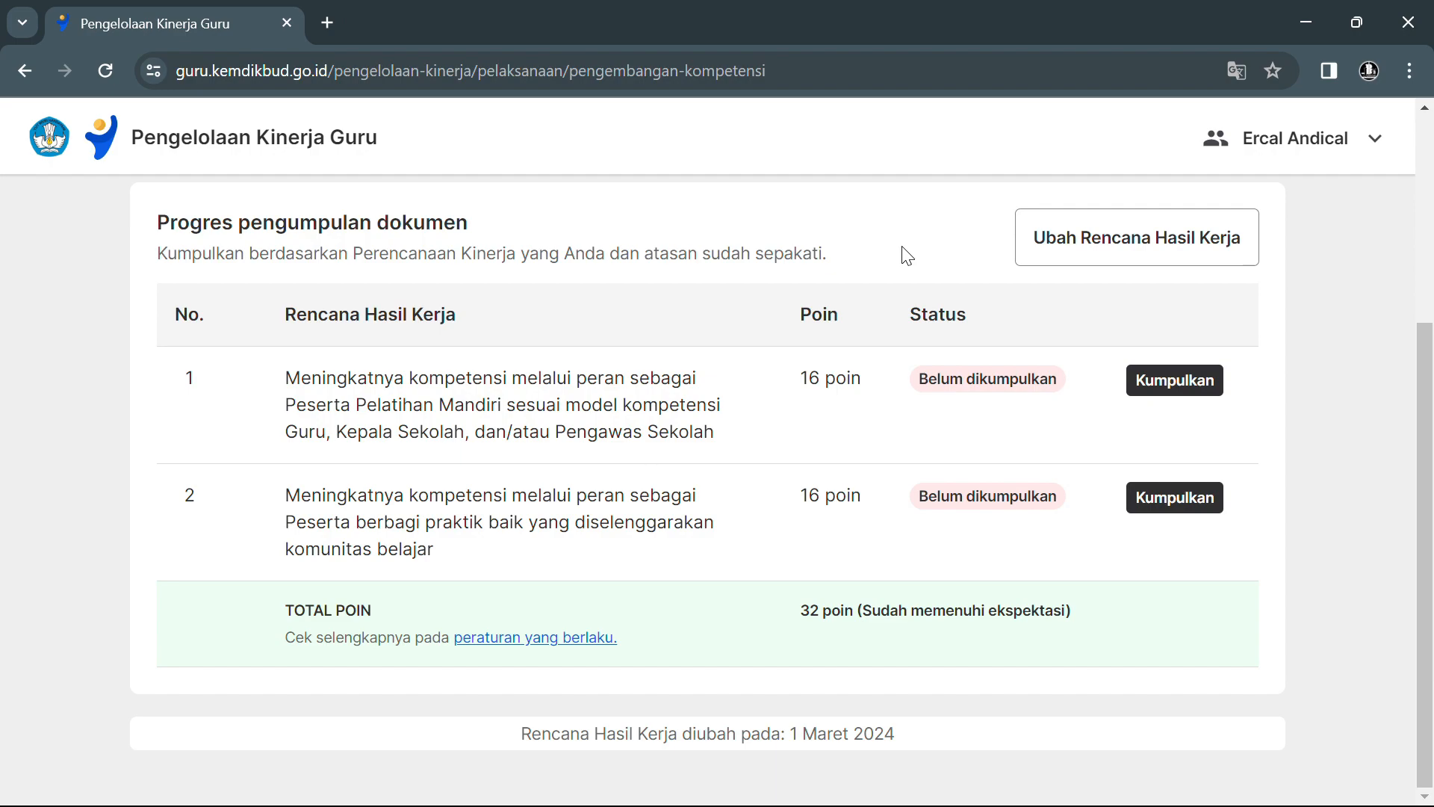
Step: Compare the points of both Pengembangan Kompetensi plans with the total and read the note about Predikat Kinerja
{"action": "scroll", "coordinate": [949, 241], "scroll_direction": "up", "scroll_amount": 2}
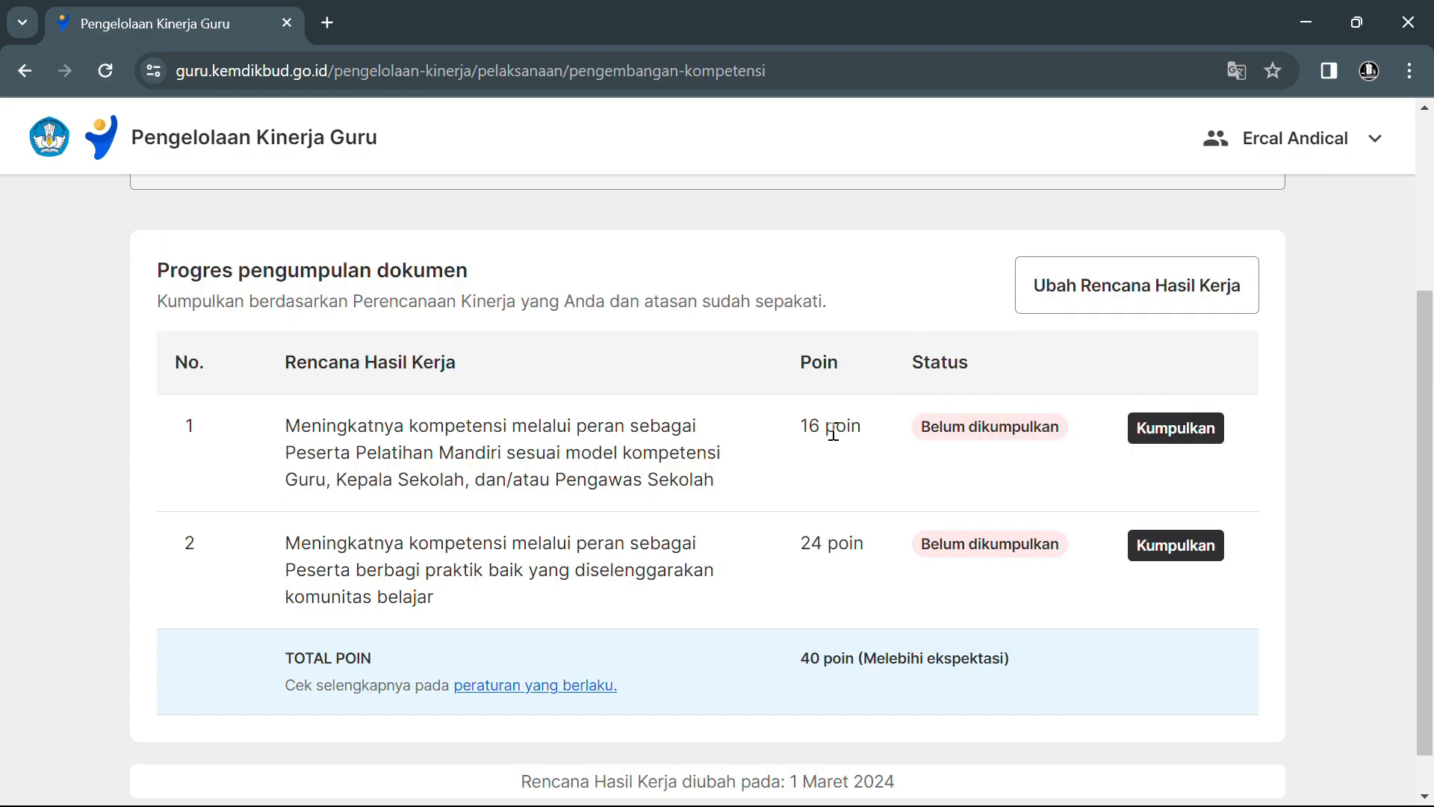
{"action": "scroll", "coordinate": [832, 433], "scroll_direction": "down", "scroll_amount": 1}
{"action": "scroll", "coordinate": [832, 438], "scroll_direction": "up", "scroll_amount": 4}
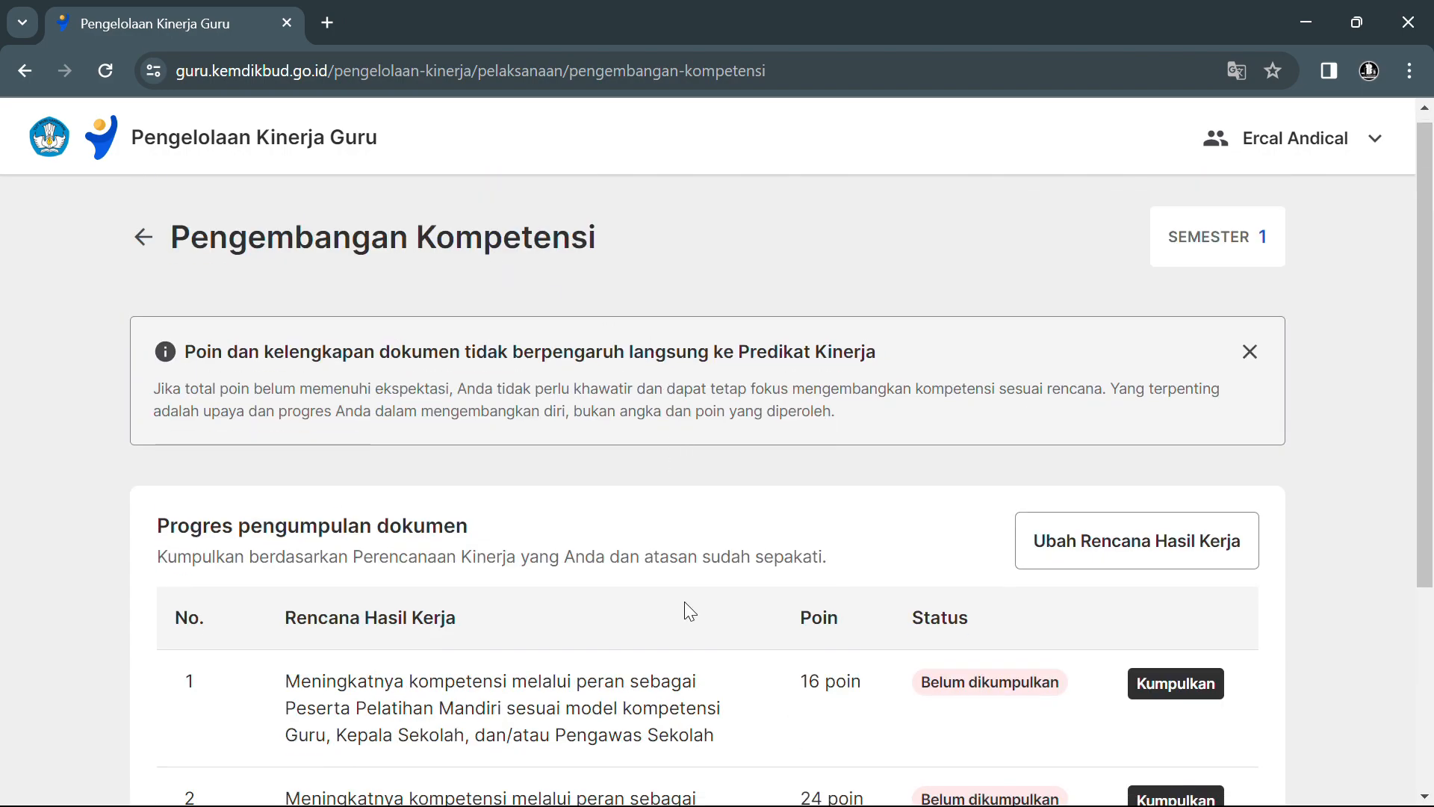
{"action": "scroll", "coordinate": [684, 602], "scroll_direction": "down", "scroll_amount": 2}
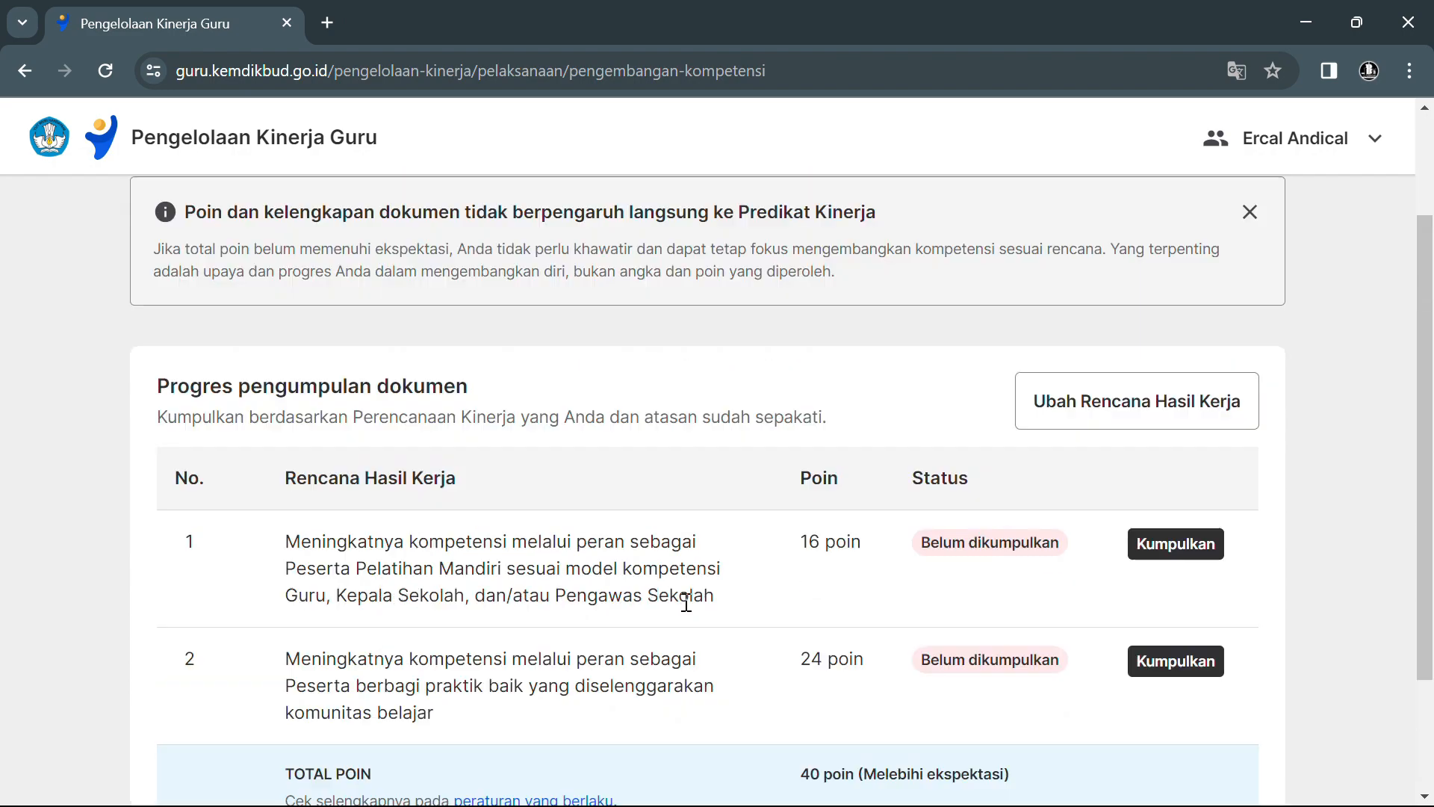
{"action": "scroll", "coordinate": [684, 598], "scroll_direction": "up", "scroll_amount": 2}
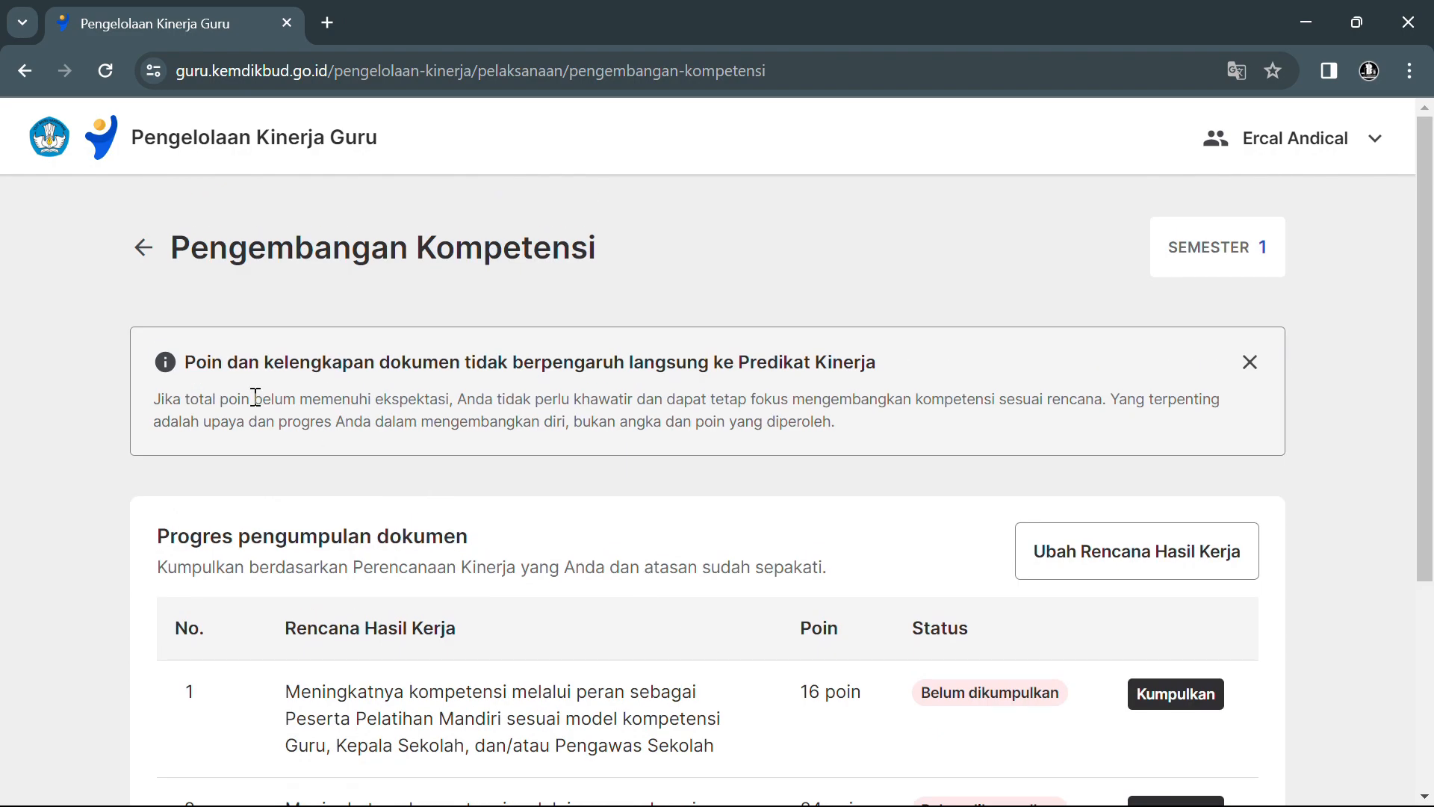
Step: Open Tugas Tambahan from the main Pengelolaan Kinerja page and start changing its Rencana Hasil Kerja, declaring the prior discussion with the superior
{"action": "left_click", "coordinate": [150, 259]}
{"action": "scroll", "coordinate": [545, 433], "scroll_direction": "down", "scroll_amount": 3}
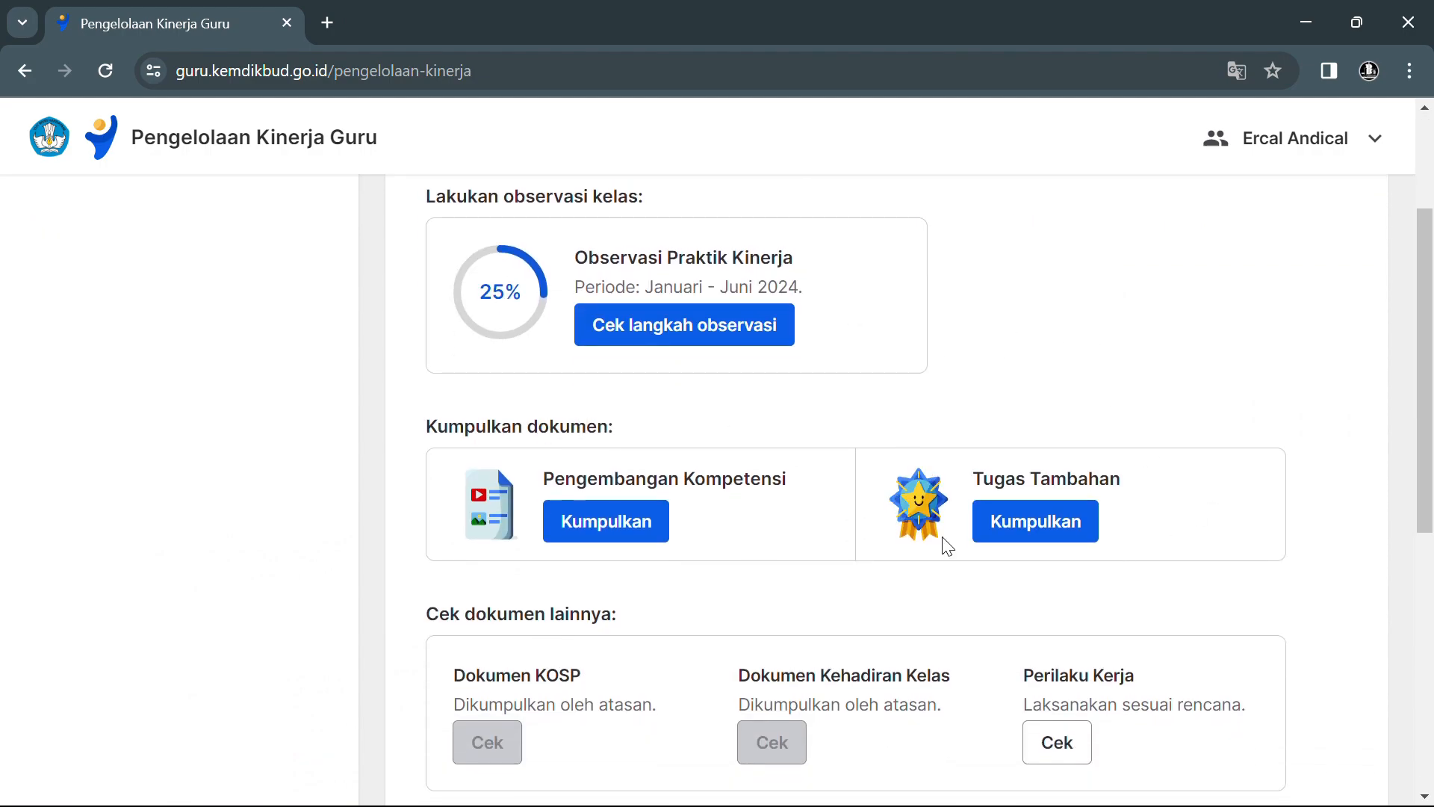
{"action": "left_click", "coordinate": [1036, 521]}
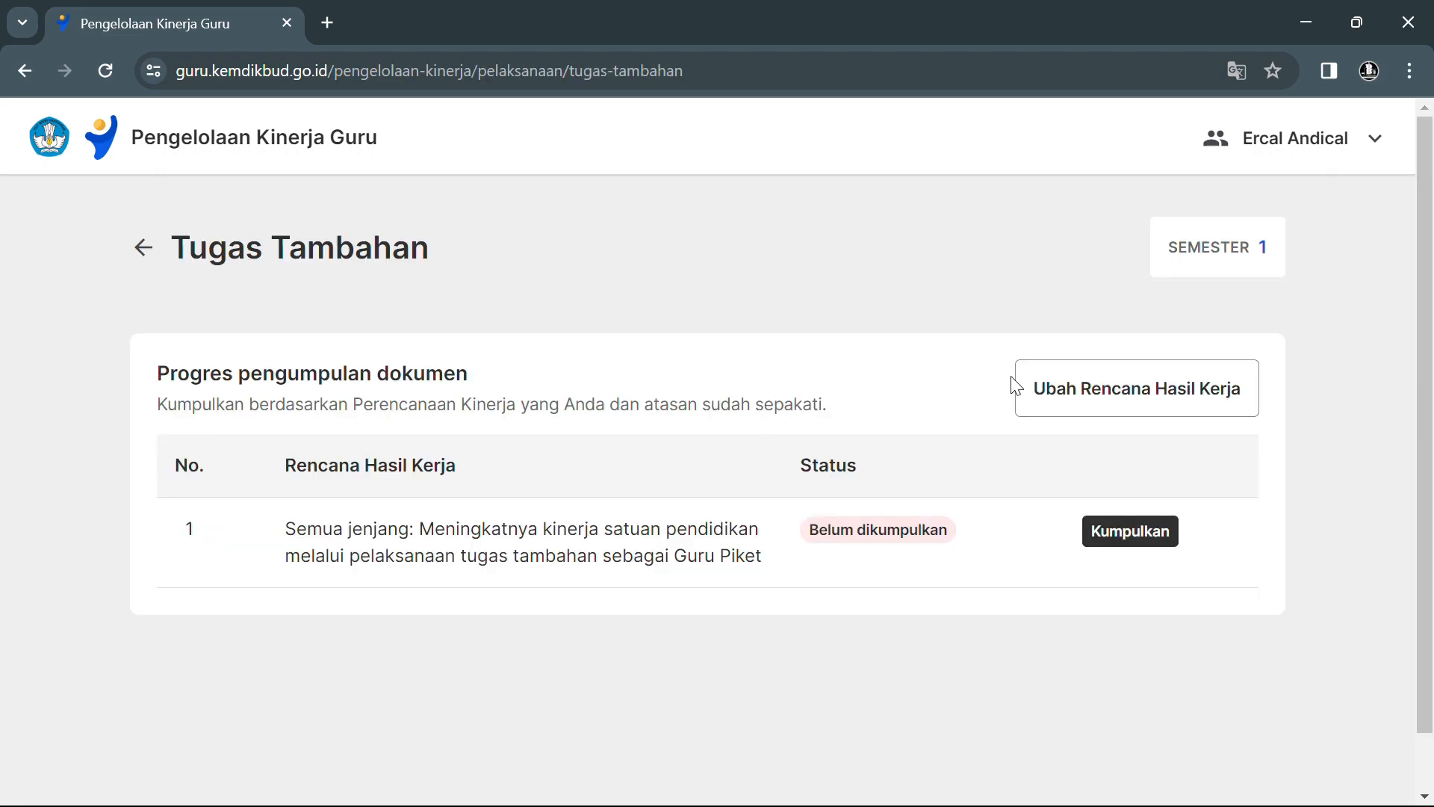
{"action": "left_click", "coordinate": [1156, 394]}
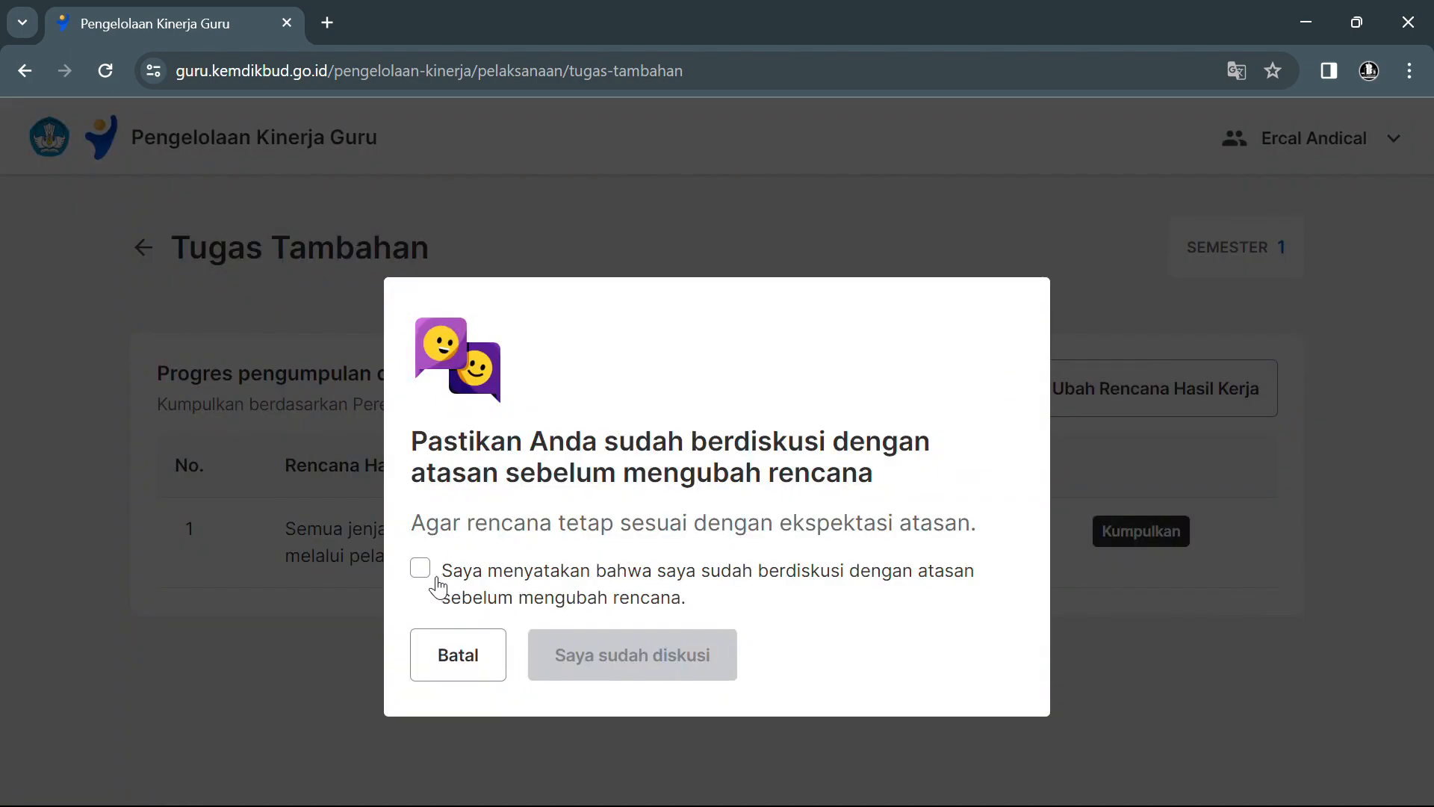
{"action": "left_click", "coordinate": [420, 570]}
{"action": "left_click", "coordinate": [655, 659]}
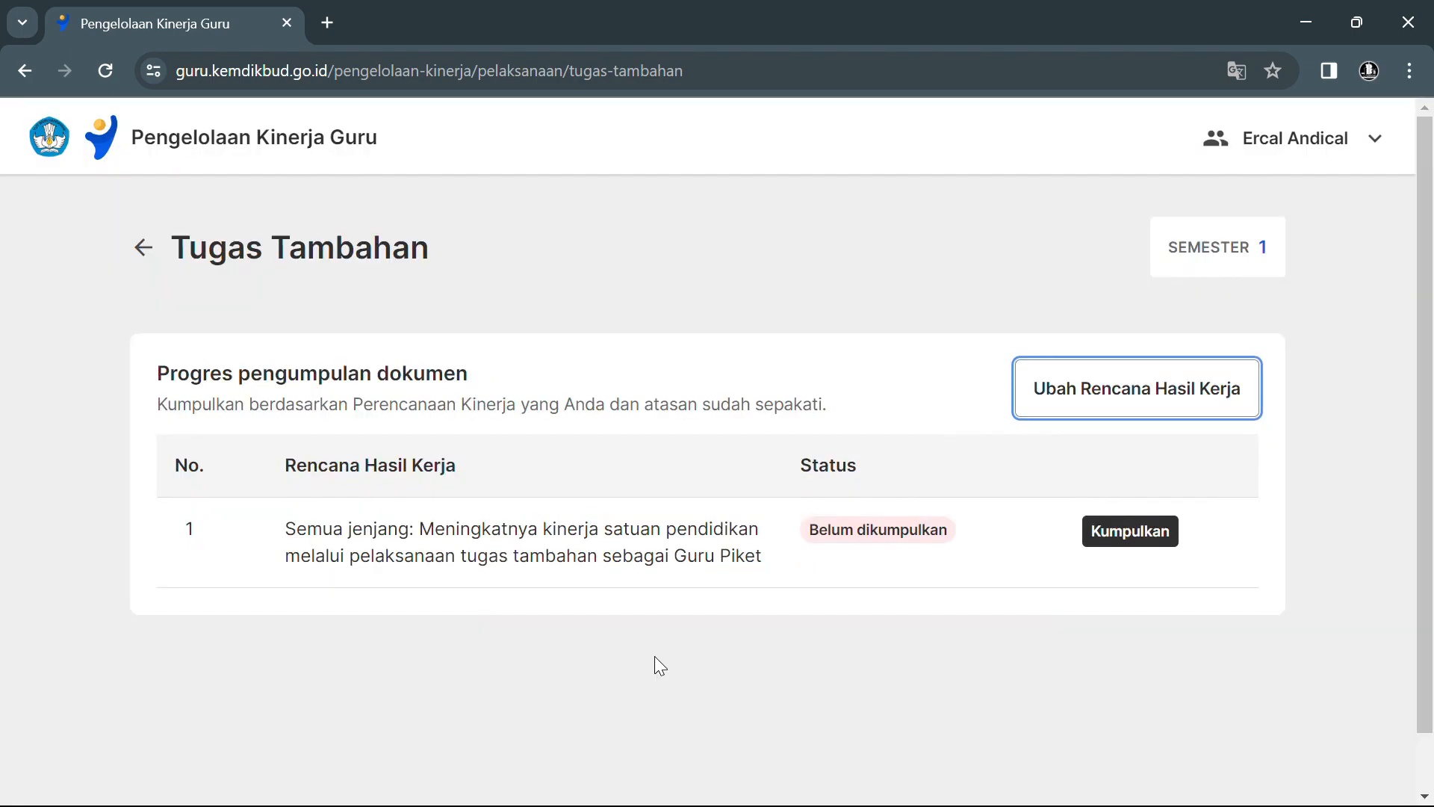
Step: Examine the Rencana Hasil Kerja options available for the Tugas Tambahan plan without choosing a different one, and read the page's rules
{"action": "scroll", "coordinate": [654, 657], "scroll_direction": "down", "scroll_amount": 4}
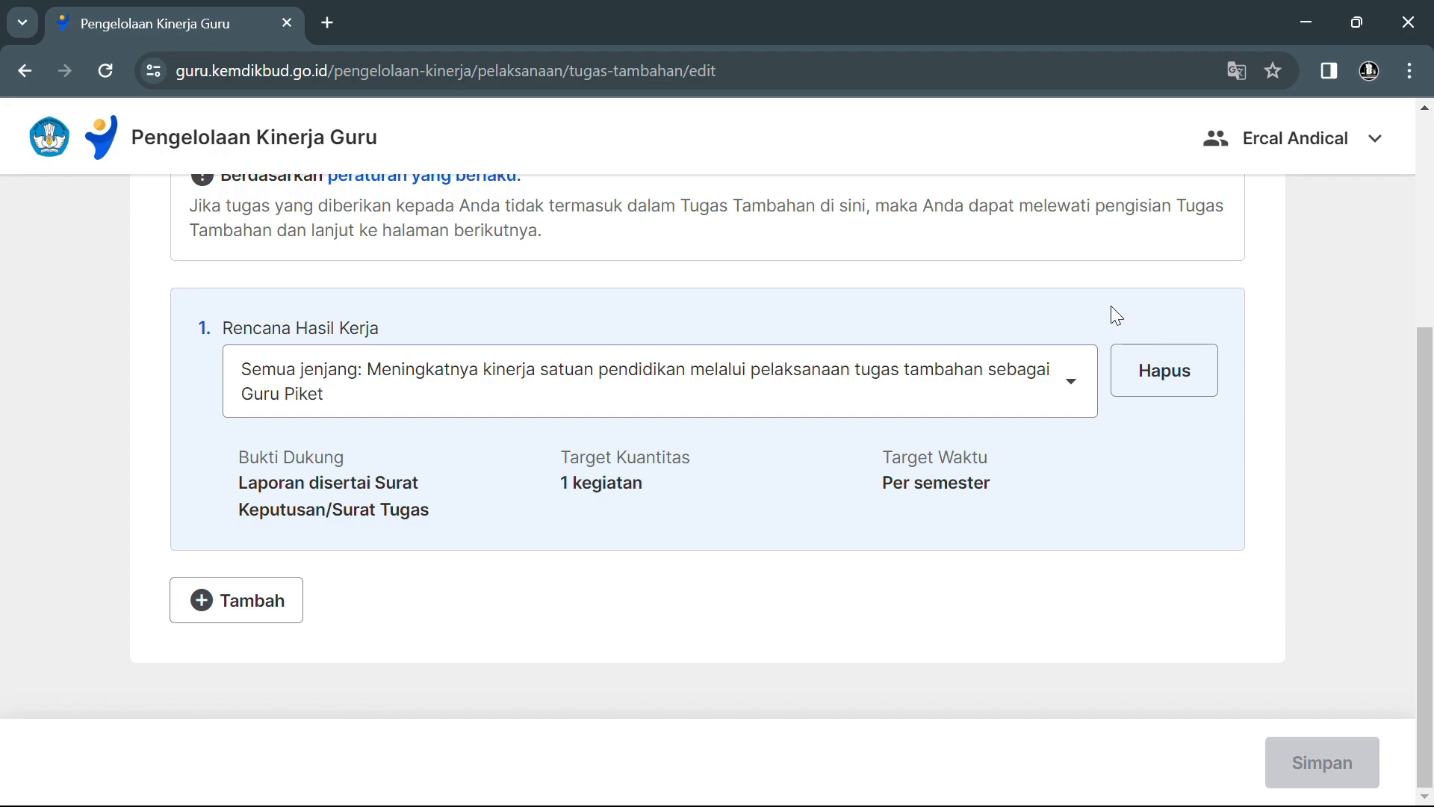
{"action": "left_click", "coordinate": [1075, 394]}
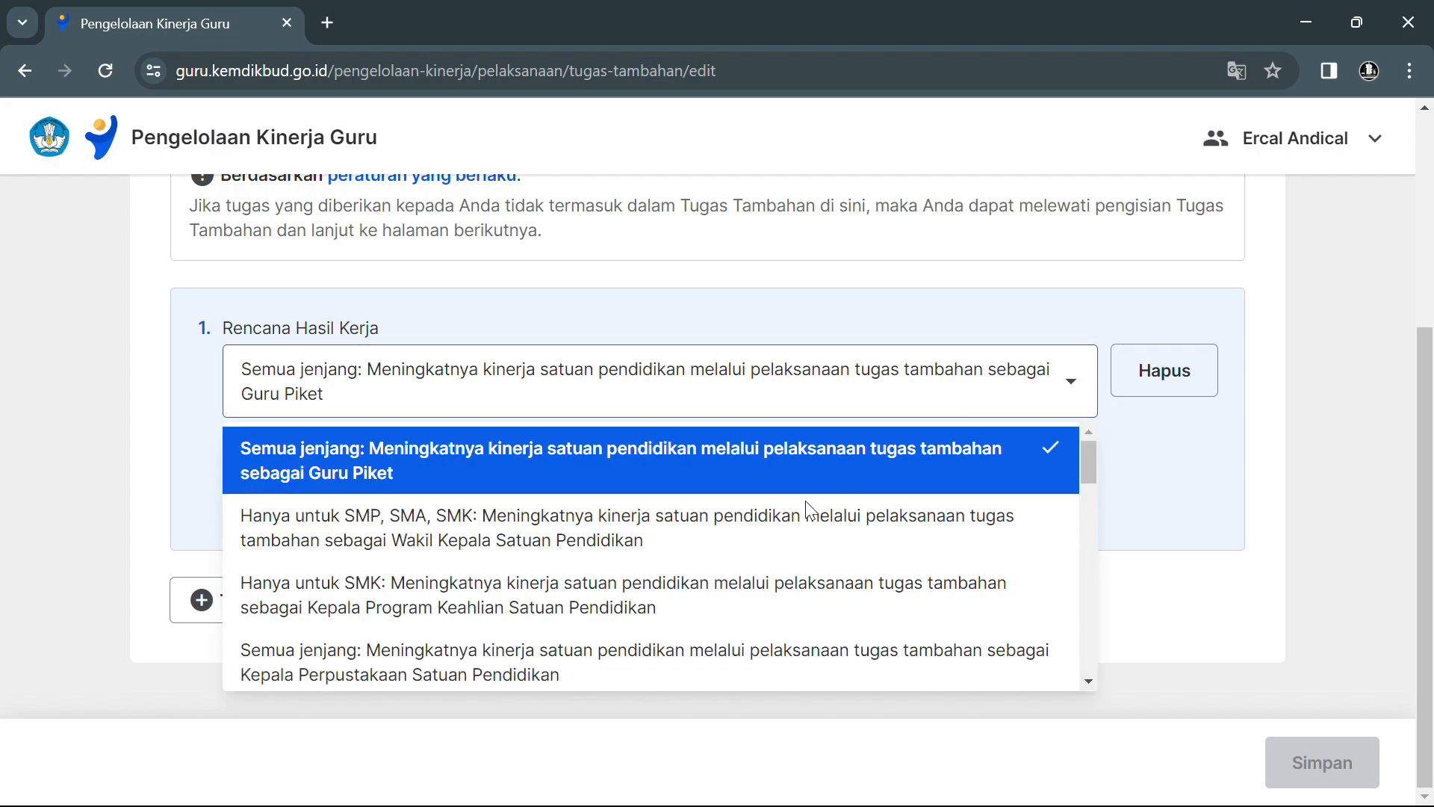
{"action": "left_click", "coordinate": [1131, 521]}
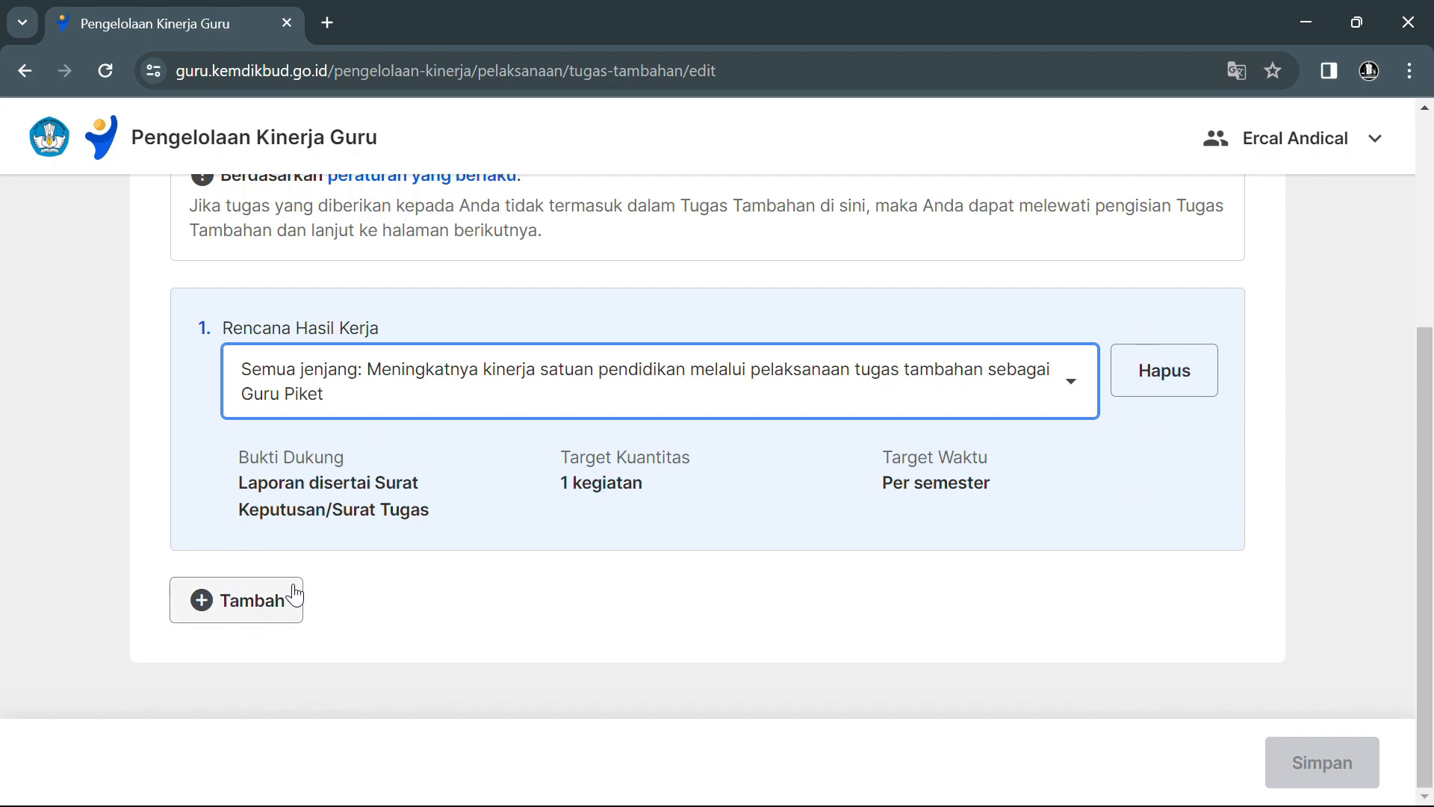
{"action": "scroll", "coordinate": [526, 487], "scroll_direction": "up", "scroll_amount": 3}
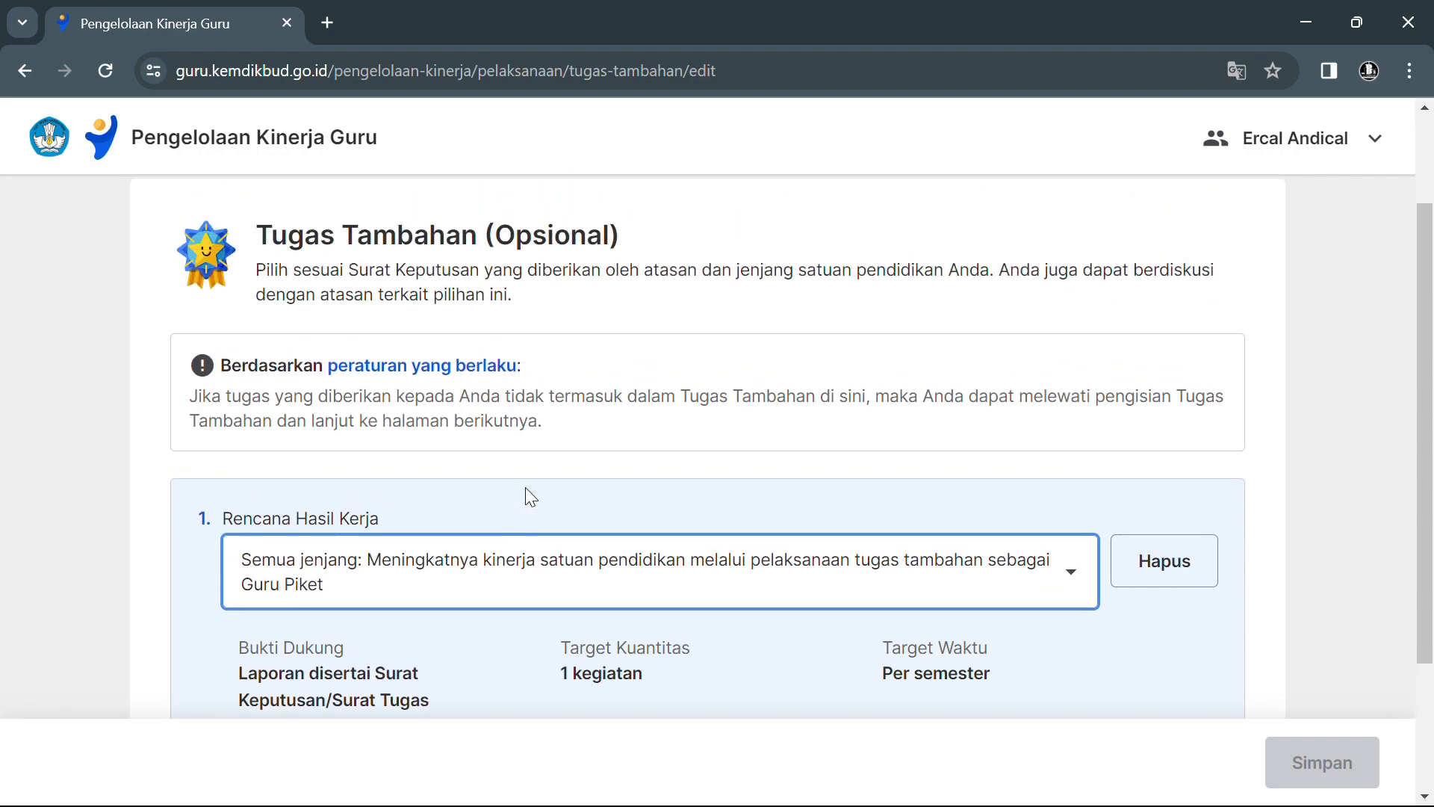
{"action": "scroll", "coordinate": [526, 487], "scroll_direction": "down", "scroll_amount": 2}
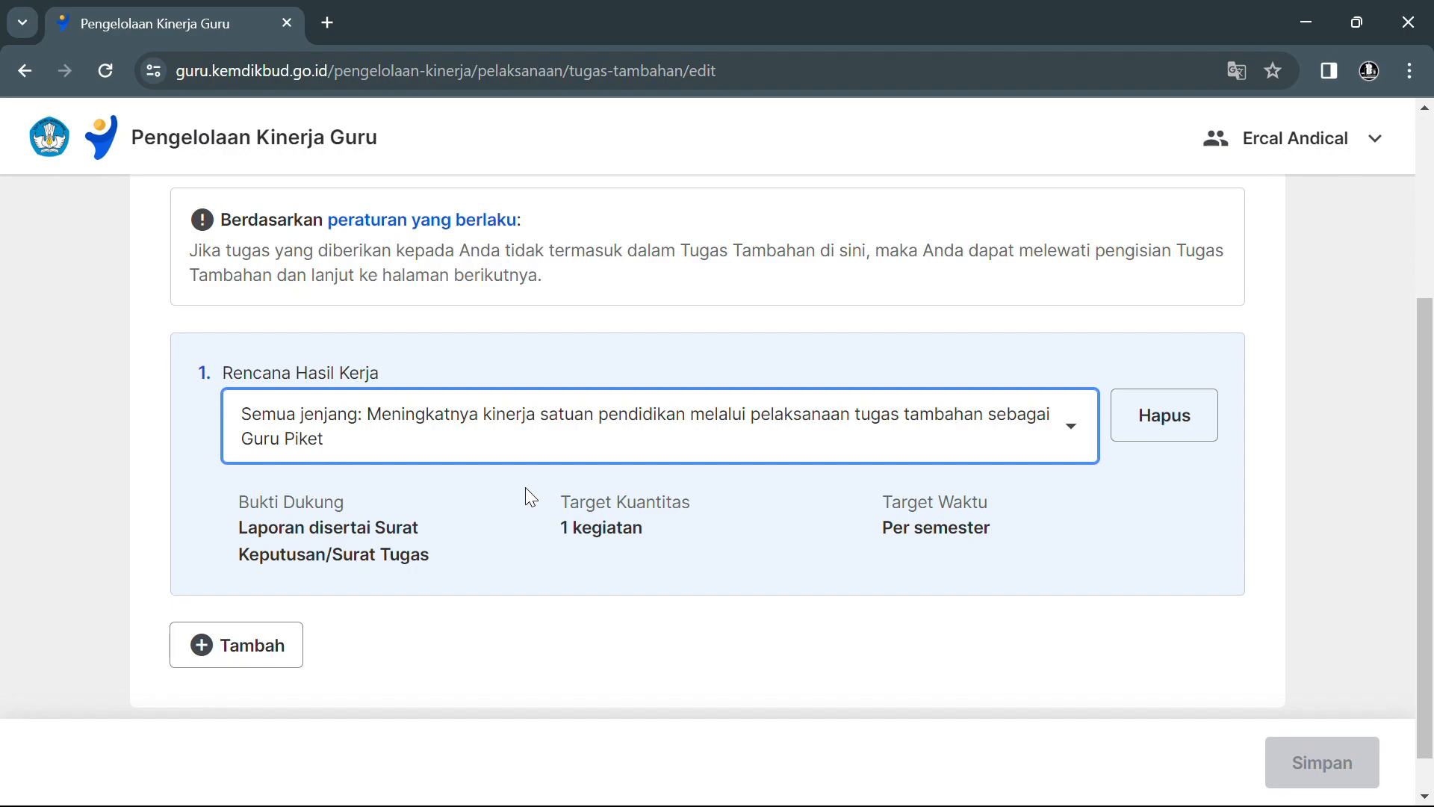
{"action": "scroll", "coordinate": [525, 487], "scroll_direction": "up", "scroll_amount": 3}
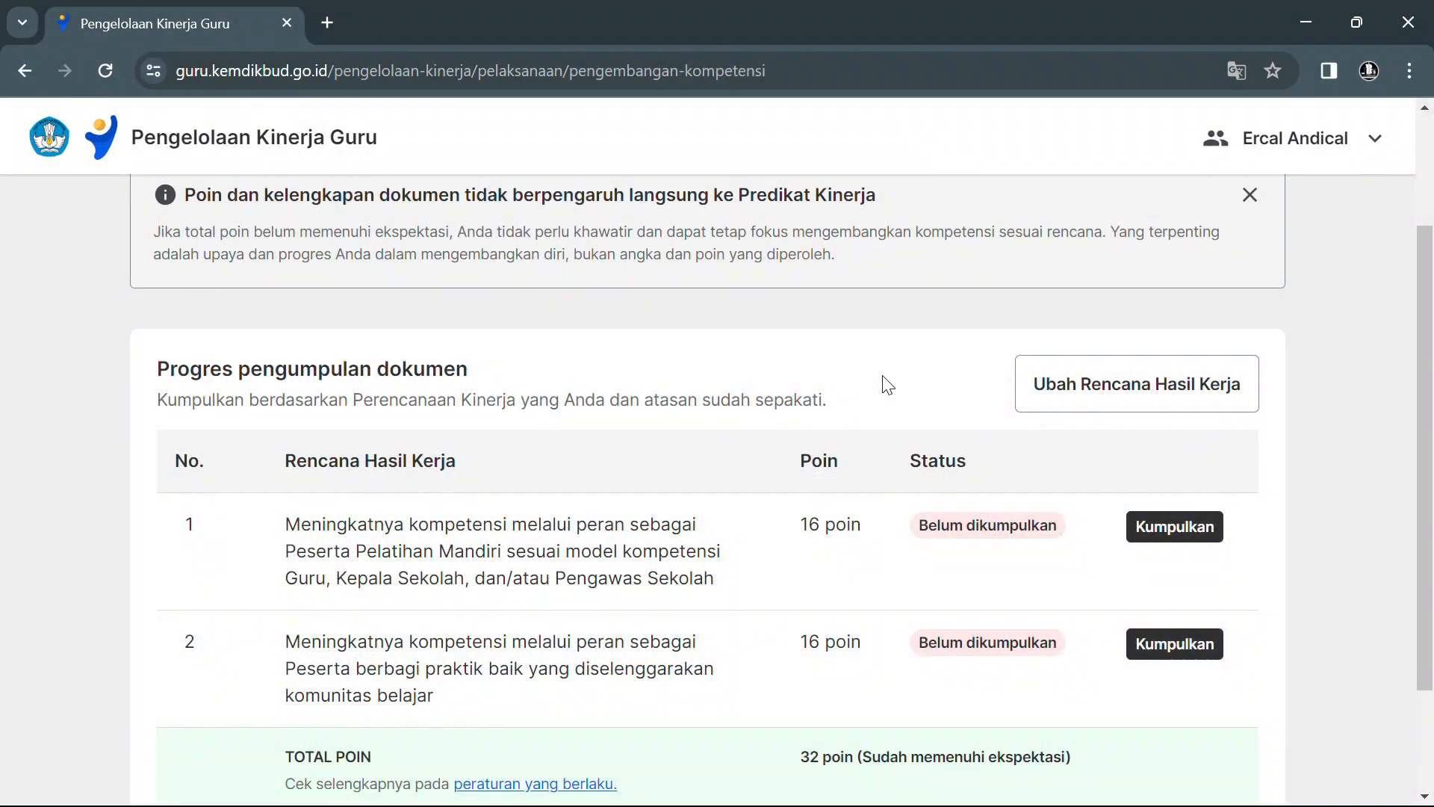
Step: Check the final Pengembangan Kompetensi plan list and its total points once more
{"action": "scroll", "coordinate": [887, 385], "scroll_direction": "down", "scroll_amount": 2}
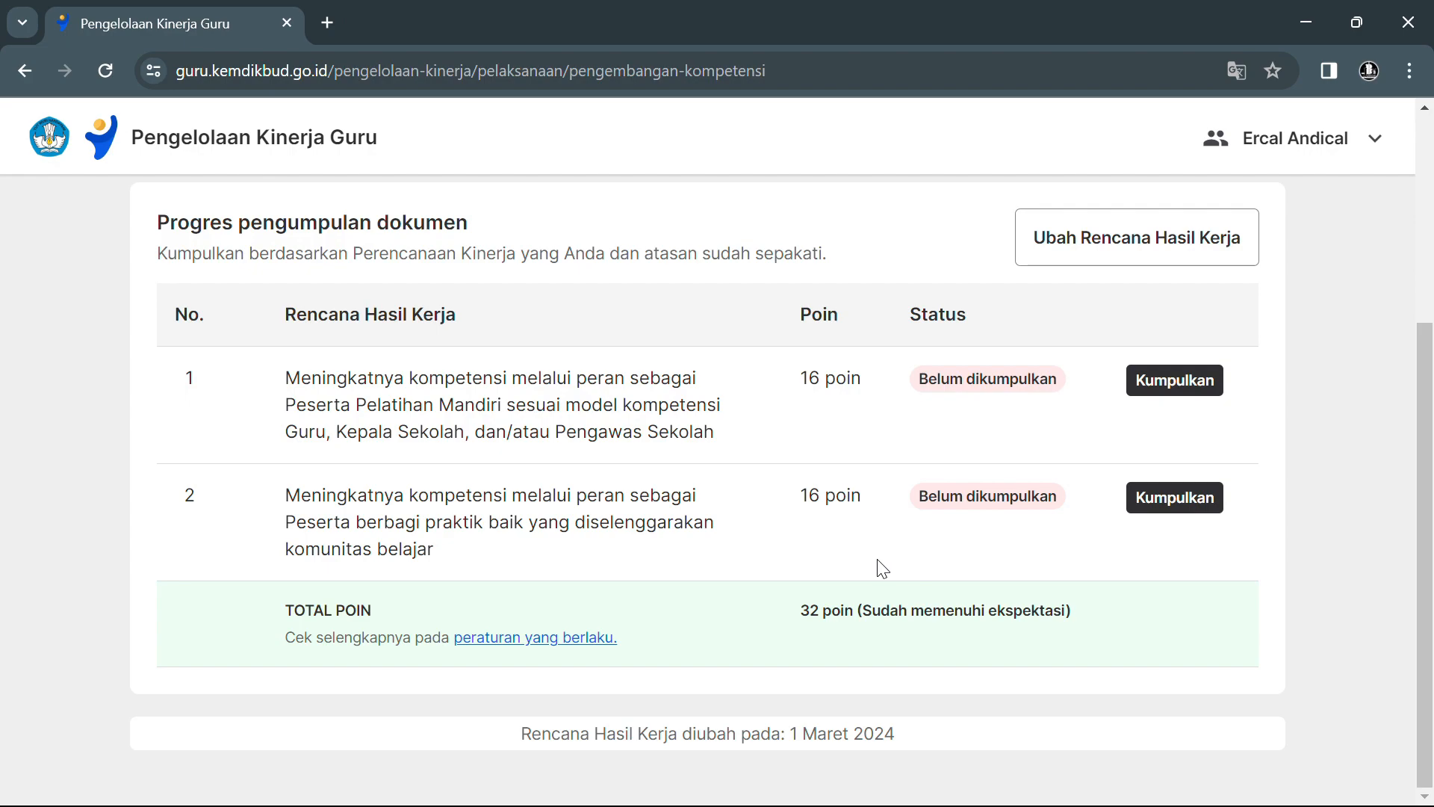
{"action": "scroll", "coordinate": [883, 569], "scroll_direction": "up", "scroll_amount": 1}
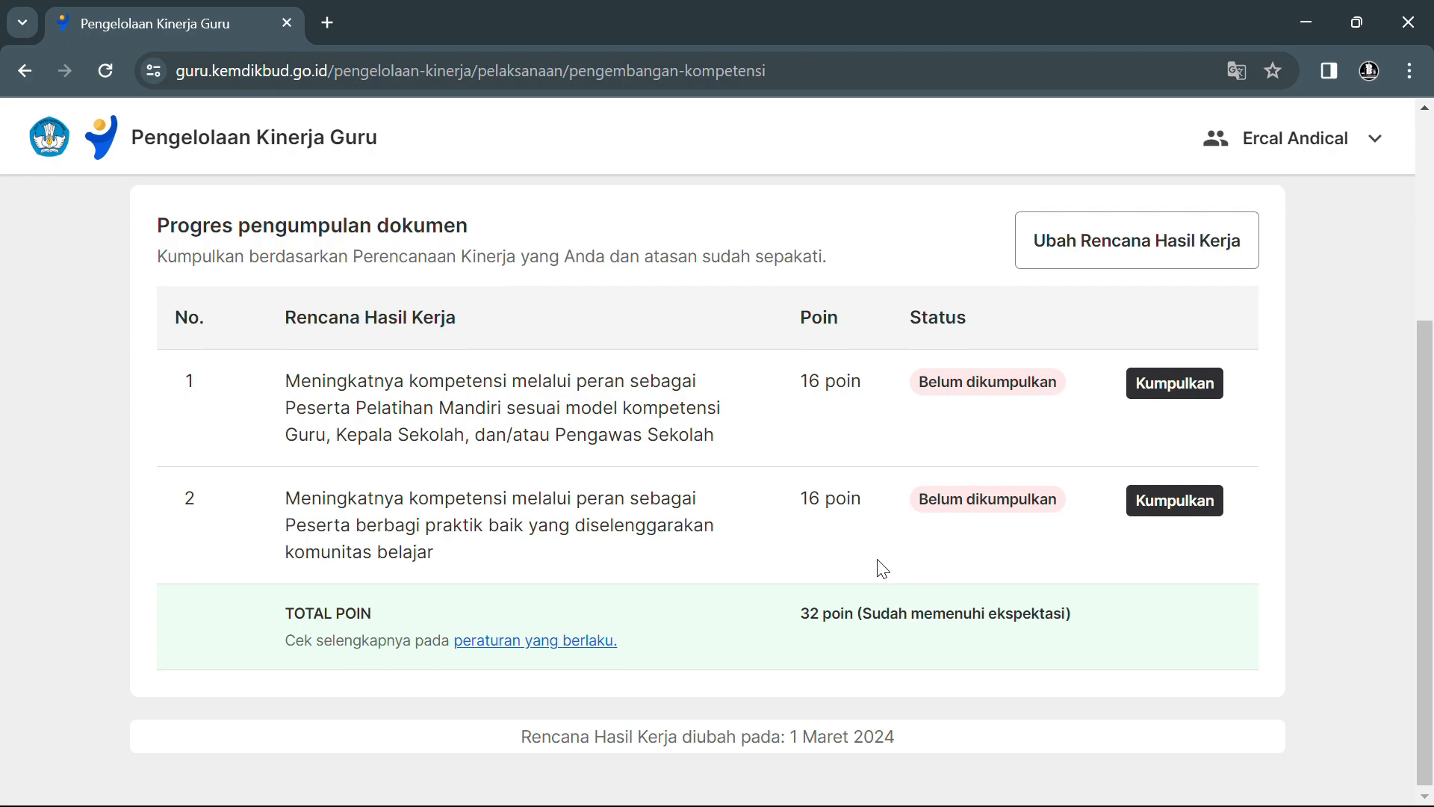
{"action": "scroll", "coordinate": [883, 569], "scroll_direction": "up", "scroll_amount": 4}
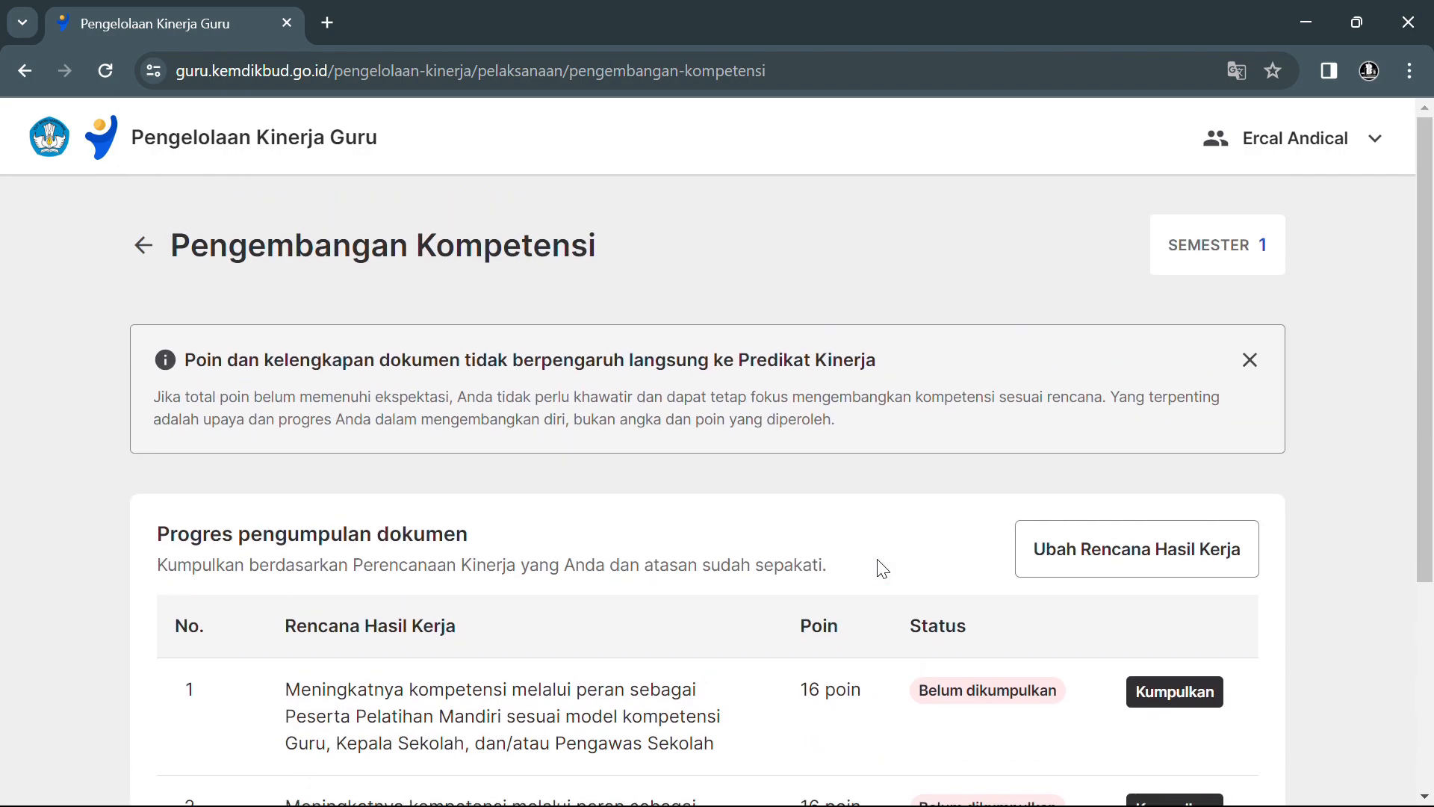
{"action": "scroll", "coordinate": [882, 569], "scroll_direction": "down", "scroll_amount": 4}
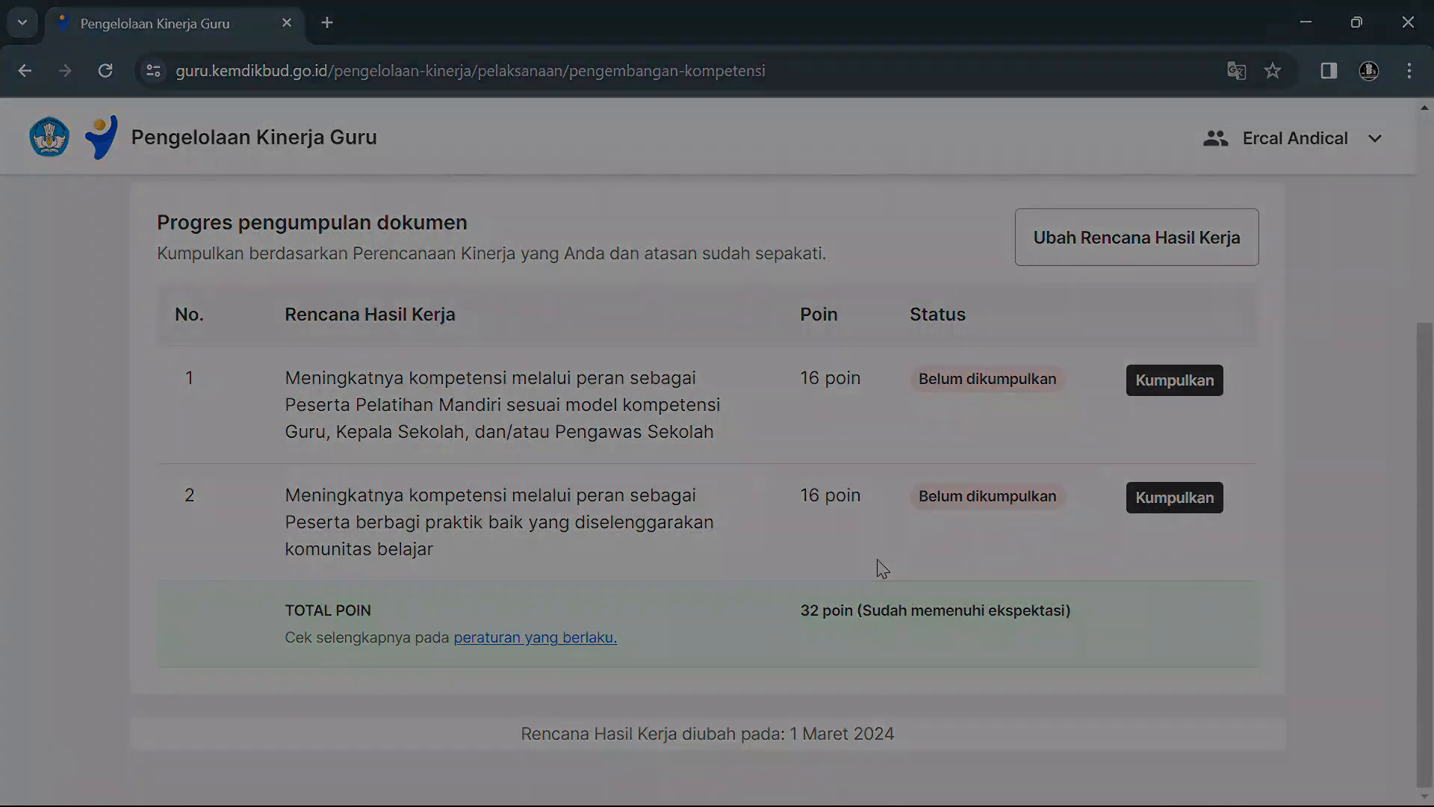